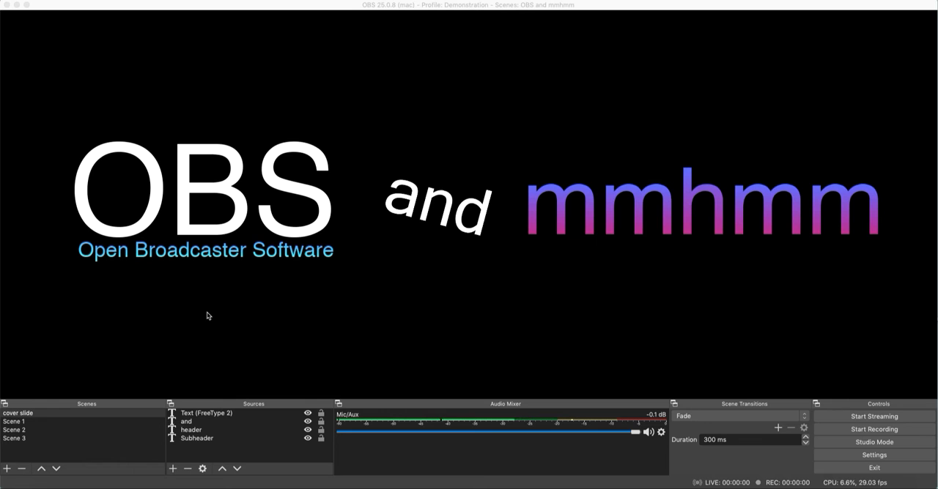
- Switch through Scene 1, Scene 2 and Scene 3 and back to preview each layout, ending on the cover slide scene
{"action": "left_click", "coordinate": [15, 423]}
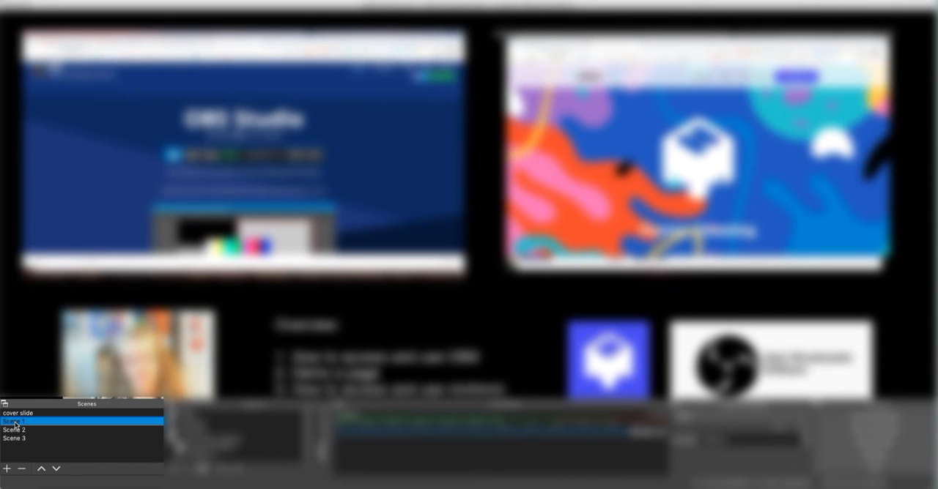
{"action": "left_click", "coordinate": [15, 431]}
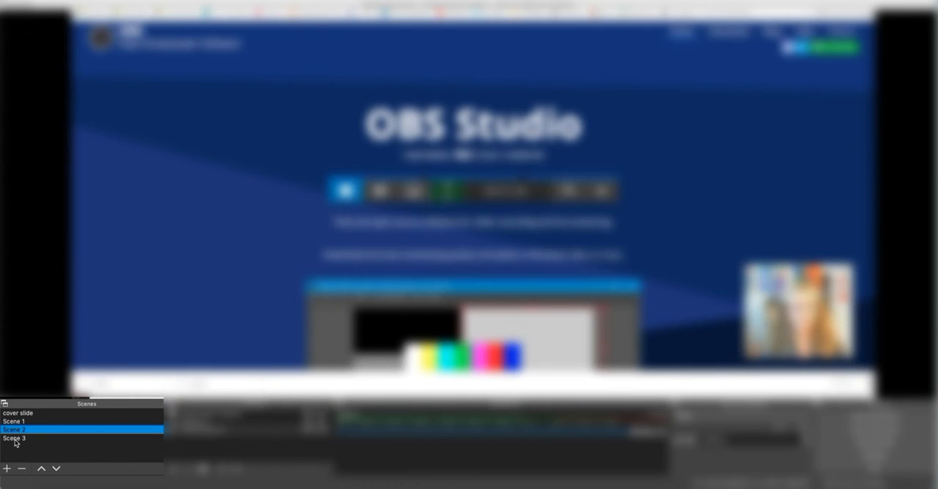
{"action": "left_click", "coordinate": [16, 443]}
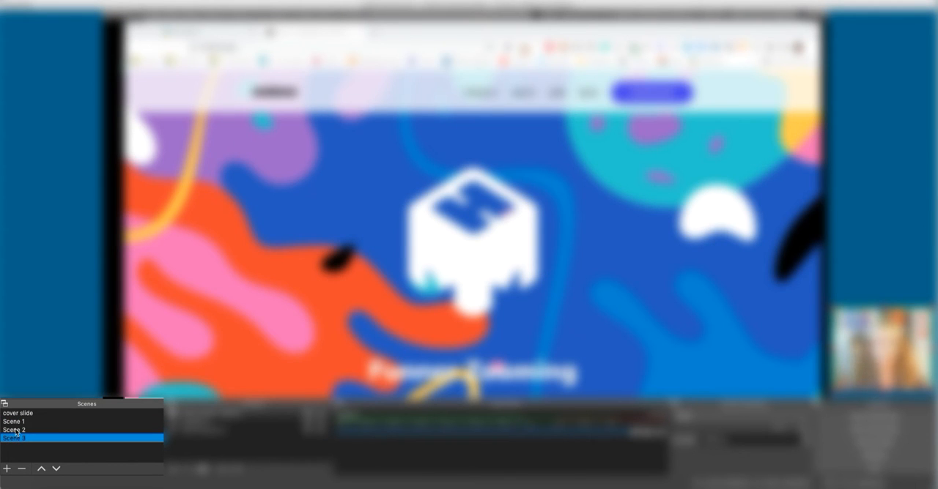
{"action": "left_click", "coordinate": [16, 431]}
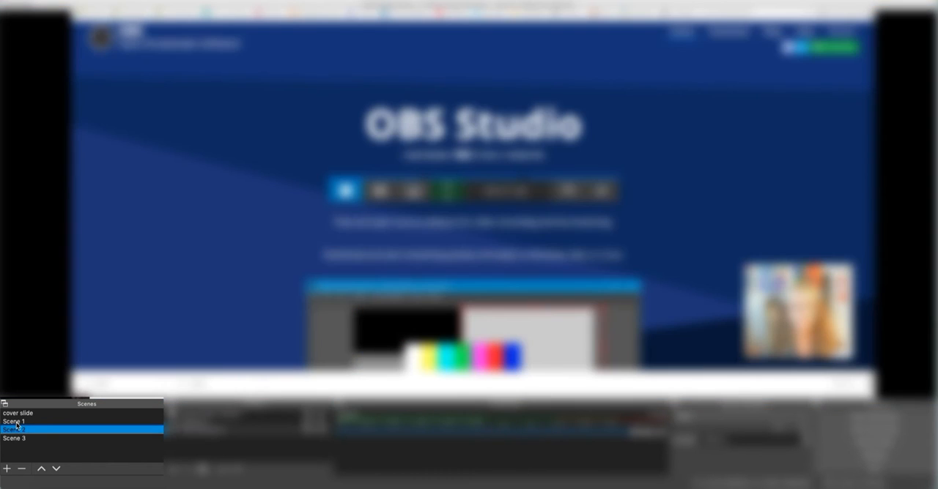
{"action": "left_click", "coordinate": [14, 422]}
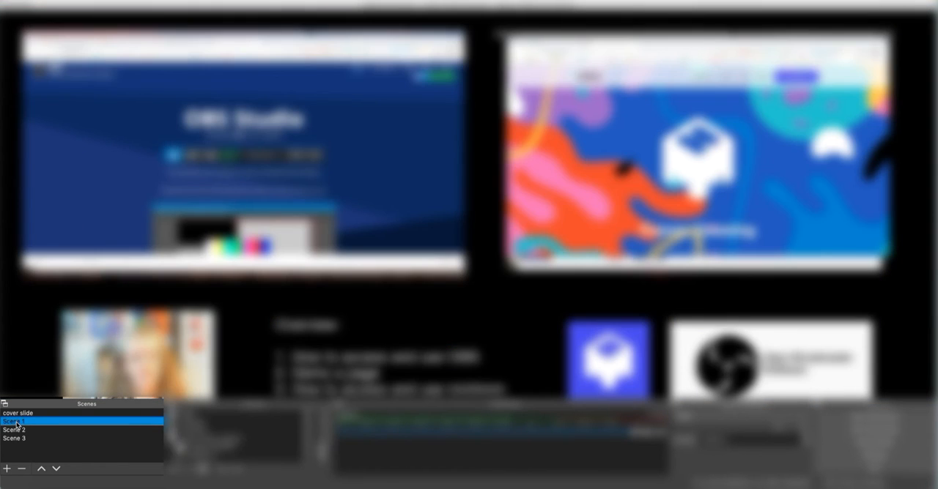
{"action": "left_click", "coordinate": [19, 414]}
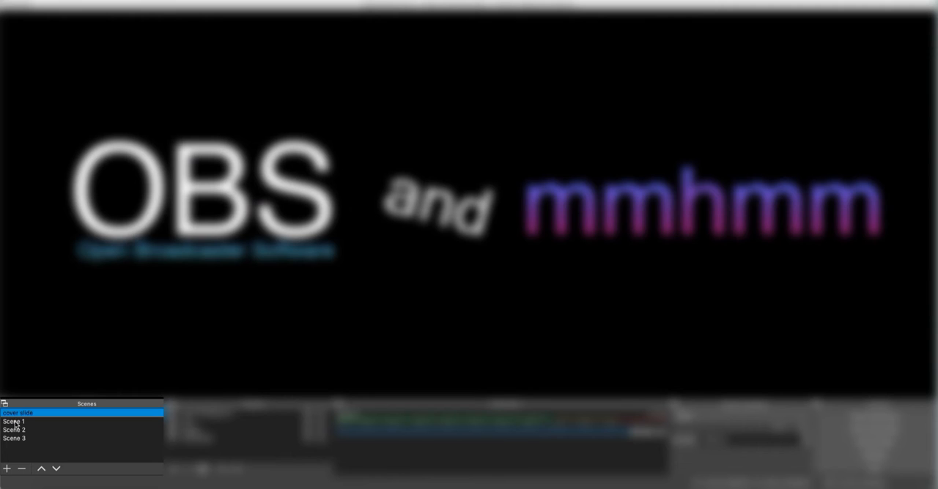
{"action": "left_click", "coordinate": [14, 422]}
{"action": "left_click", "coordinate": [17, 414]}
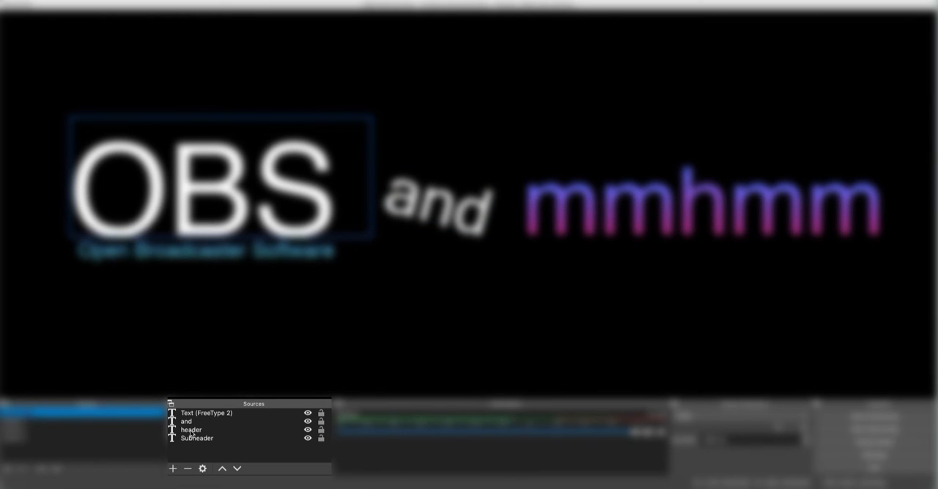
- Toggle the lock and the visibility of the Text (FreeType 2) source and restore both
{"action": "left_click", "coordinate": [321, 415]}
{"action": "left_click", "coordinate": [320, 415]}
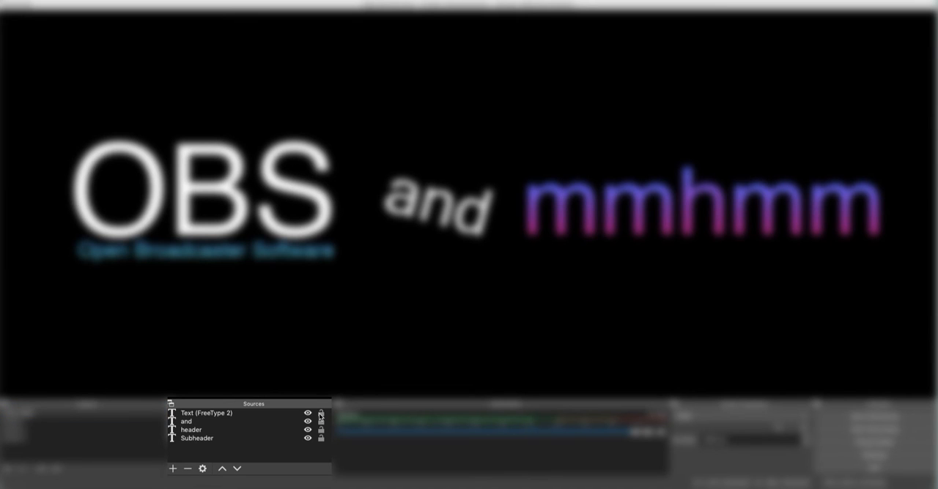
{"action": "left_click", "coordinate": [308, 413]}
{"action": "left_click", "coordinate": [307, 414]}
{"action": "left_click", "coordinate": [307, 414]}
{"action": "left_click", "coordinate": [307, 414]}
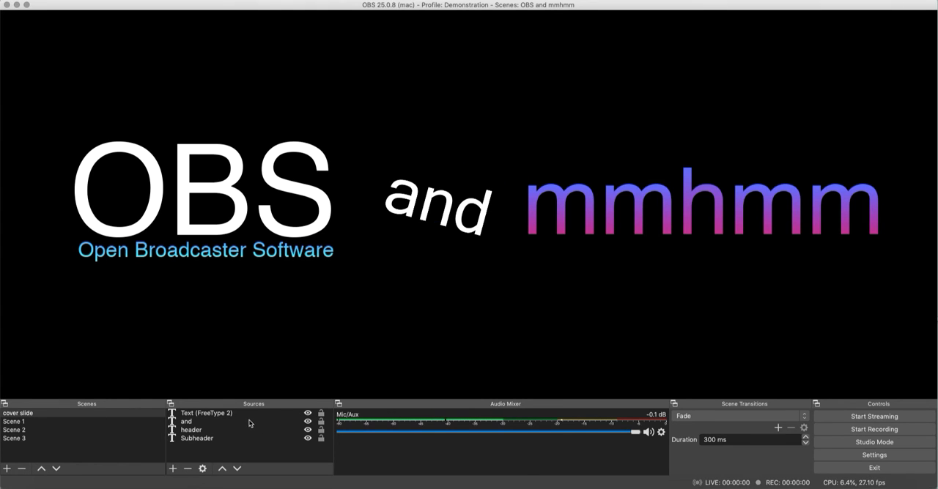
- Turn Studio Mode on to view the preview and program side by side, and turn it off again
{"action": "left_click", "coordinate": [873, 443]}
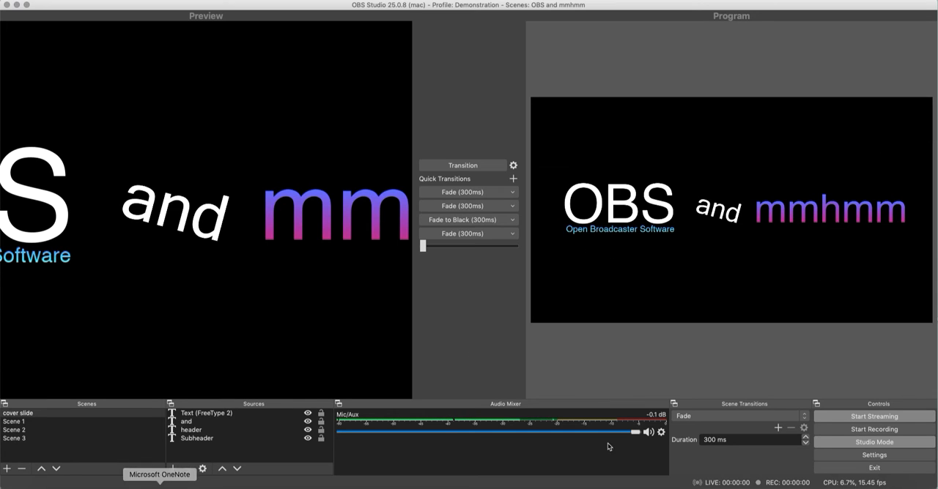
{"action": "left_click", "coordinate": [879, 443]}
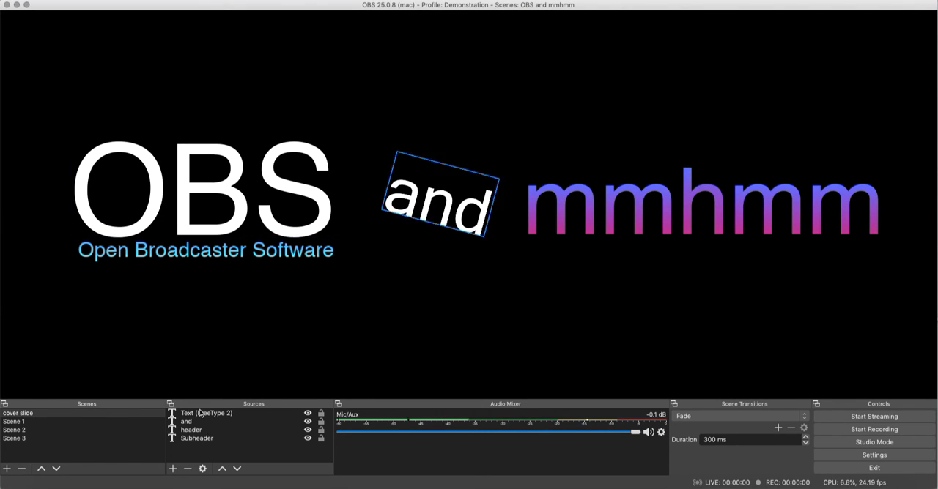
- Switch to Scene 1 and scroll the OBS and mmhmm web pages shown in its two monitor captures
{"action": "left_click", "coordinate": [15, 423]}
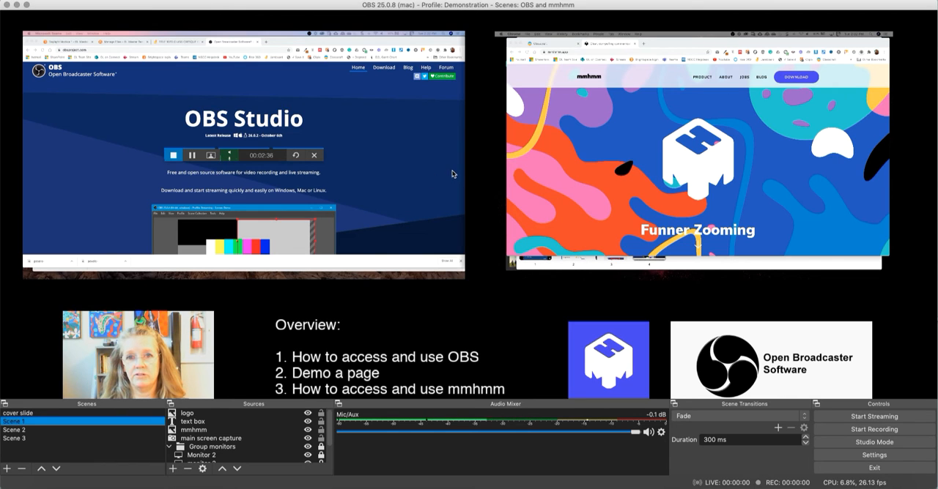
{"action": "scroll", "coordinate": [308, 108], "scroll_direction": "down", "scroll_amount": 3}
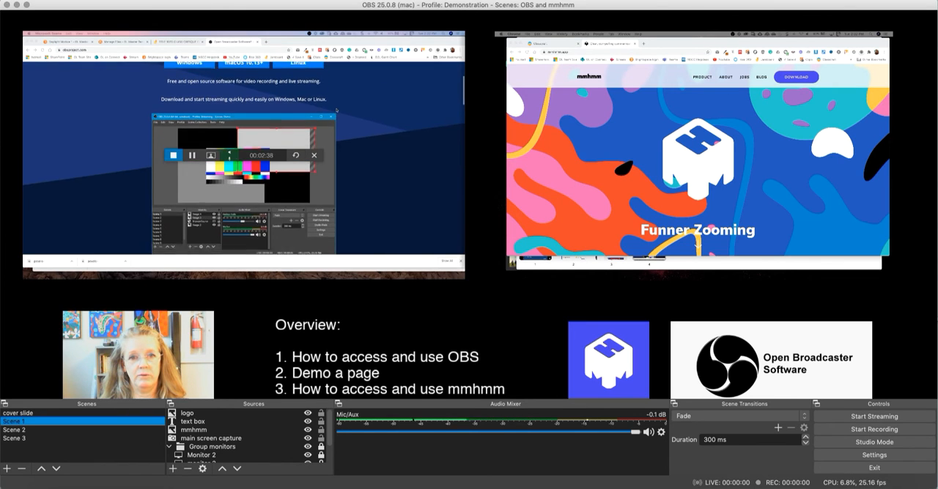
{"action": "scroll", "coordinate": [336, 110], "scroll_direction": "up", "scroll_amount": 4}
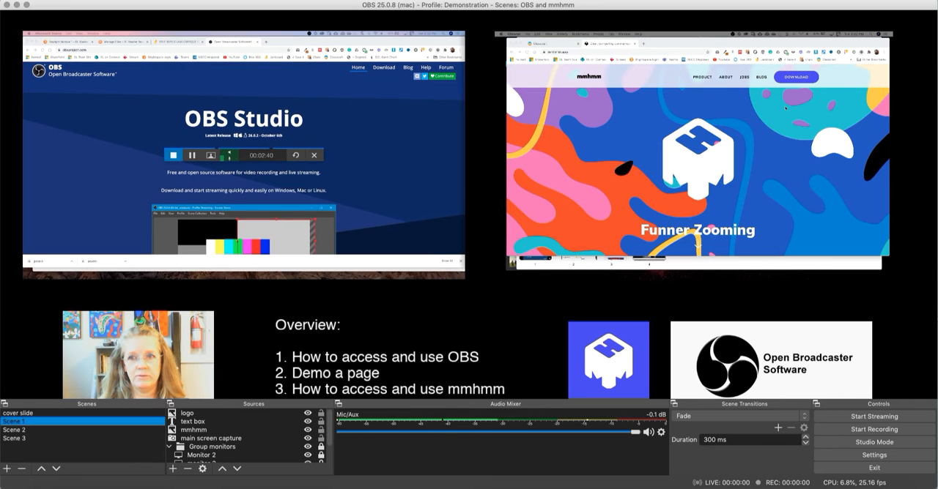
{"action": "scroll", "coordinate": [785, 108], "scroll_direction": "down", "scroll_amount": 3}
{"action": "scroll", "coordinate": [785, 107], "scroll_direction": "up", "scroll_amount": 3}
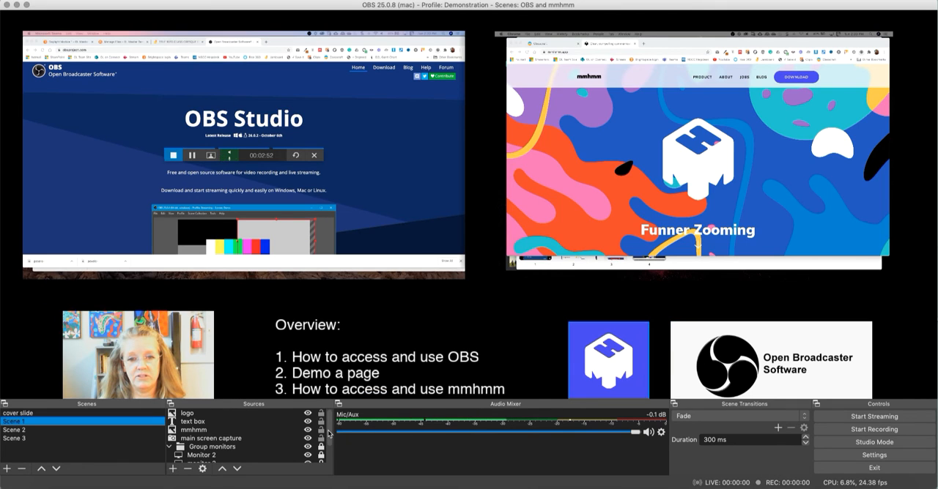
- Move the mmhmm image source above the text box in Scene 1's source order
{"action": "mouse_move", "coordinate": [328, 431]}
{"action": "left_mouse_down"}
{"action": "mouse_move", "coordinate": [332, 442]}
{"action": "mouse_move", "coordinate": [330, 422]}
{"action": "left_mouse_up"}
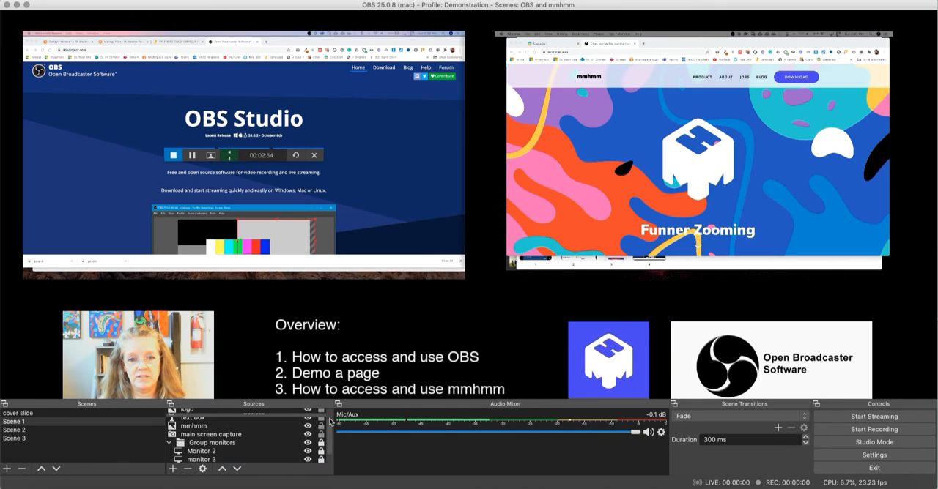
{"action": "scroll", "coordinate": [262, 422], "scroll_direction": "up", "scroll_amount": 1}
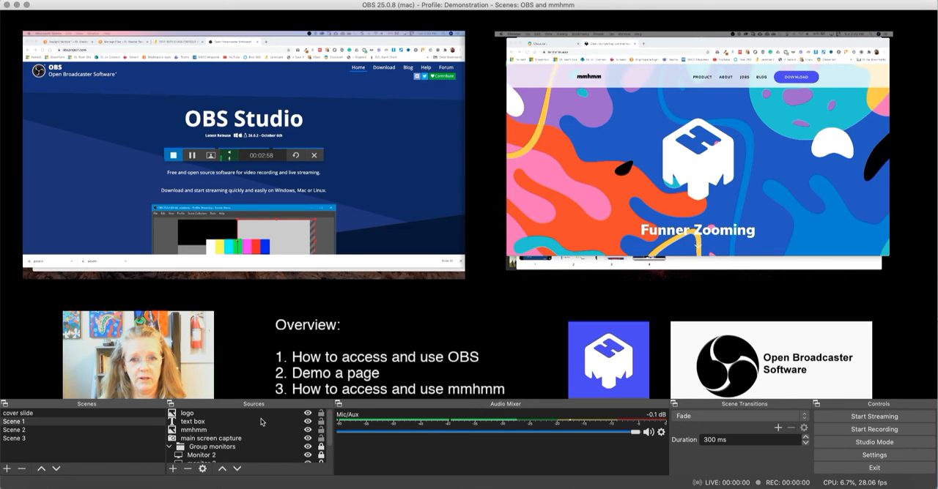
{"action": "left_click_drag", "start_coordinate": [193, 433], "coordinate": [195, 421]}
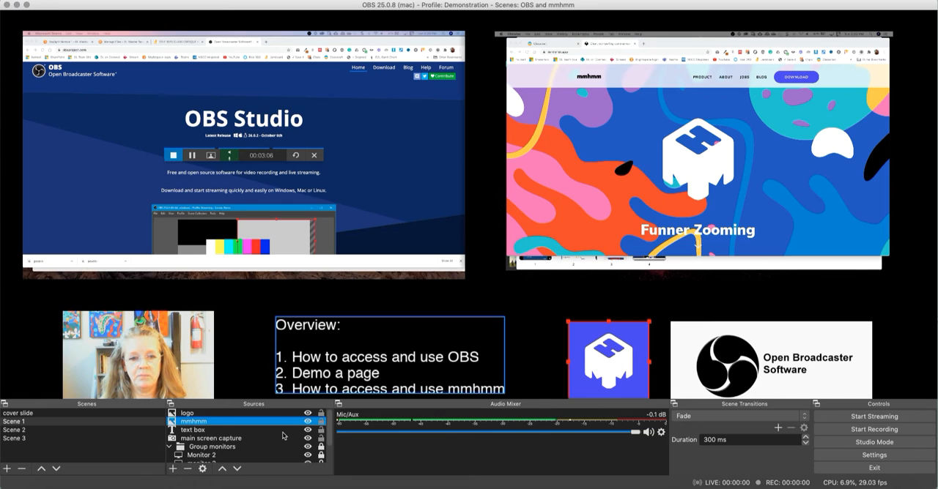
- Hide and show again the Monitor 2 and monitor 3 captures individually, and the whole Group monitors folder
{"action": "scroll", "coordinate": [283, 436], "scroll_direction": "down", "scroll_amount": 1}
{"action": "scroll", "coordinate": [278, 437], "scroll_direction": "down", "scroll_amount": 2}
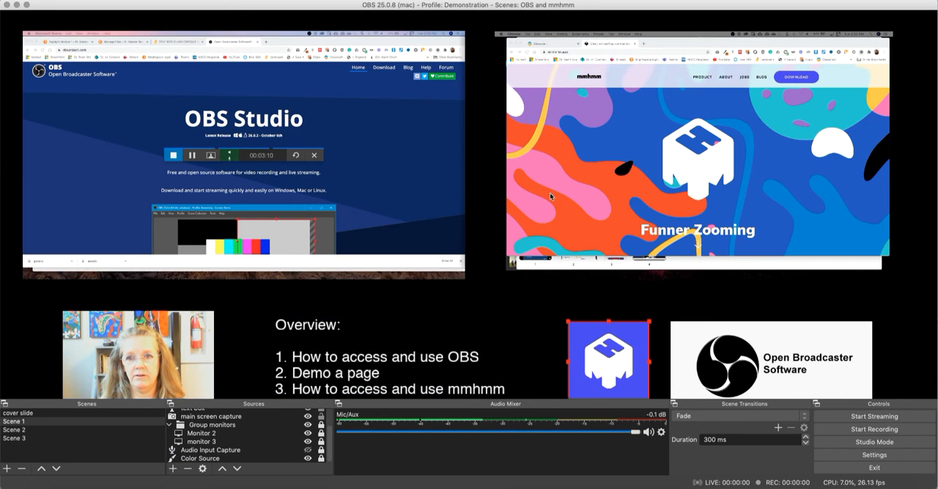
{"action": "left_click", "coordinate": [308, 434]}
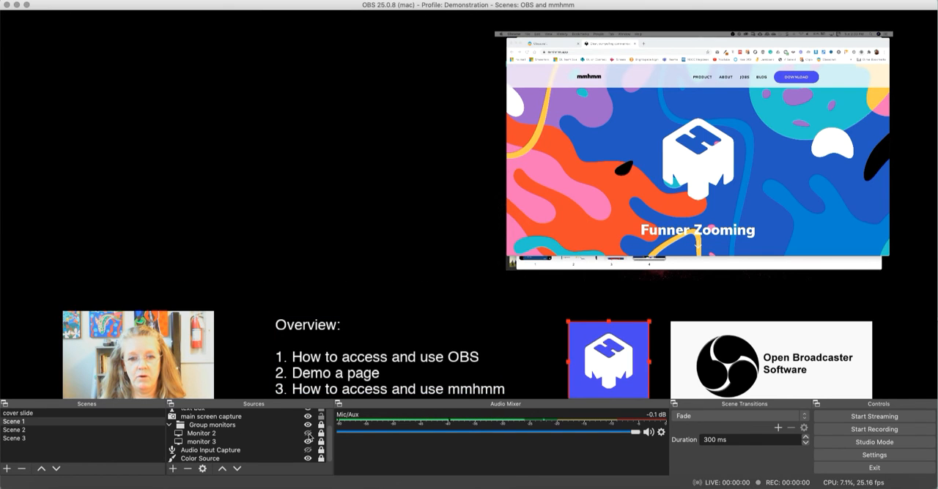
{"action": "left_click", "coordinate": [308, 434]}
{"action": "left_click", "coordinate": [307, 442]}
{"action": "left_click", "coordinate": [308, 442]}
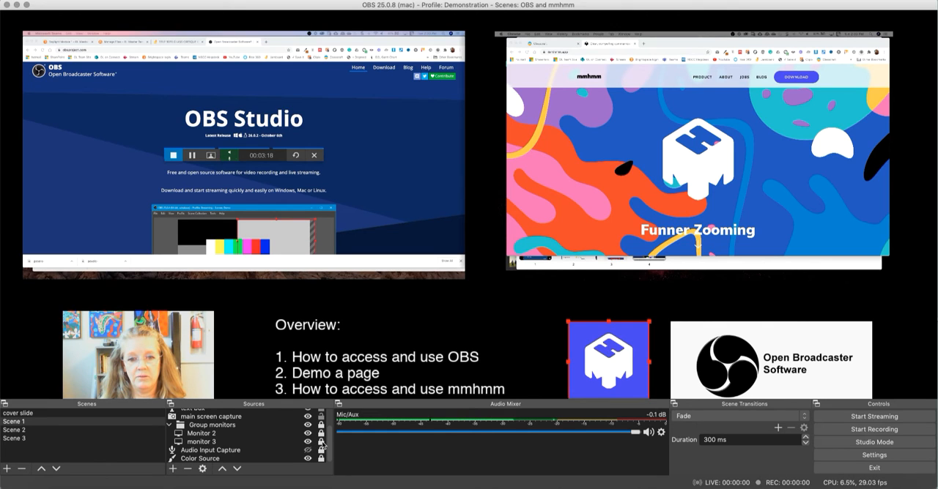
{"action": "left_click", "coordinate": [307, 449]}
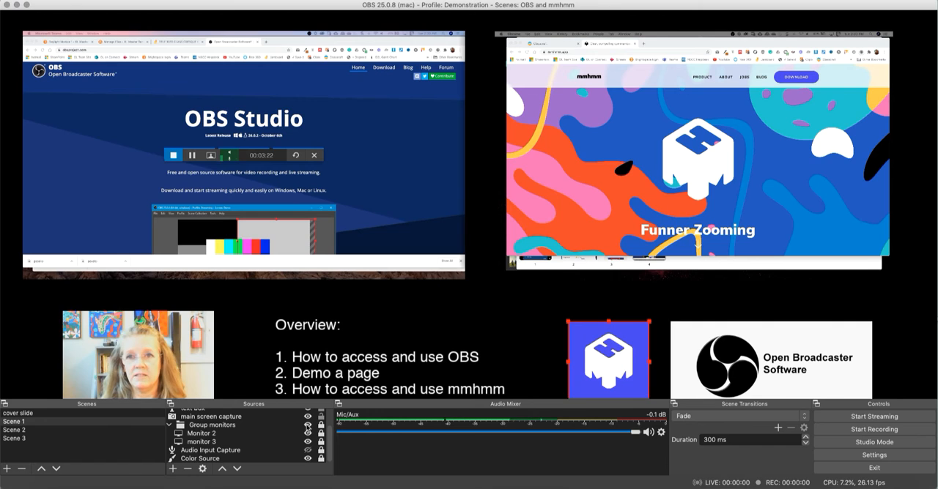
{"action": "left_click", "coordinate": [308, 425]}
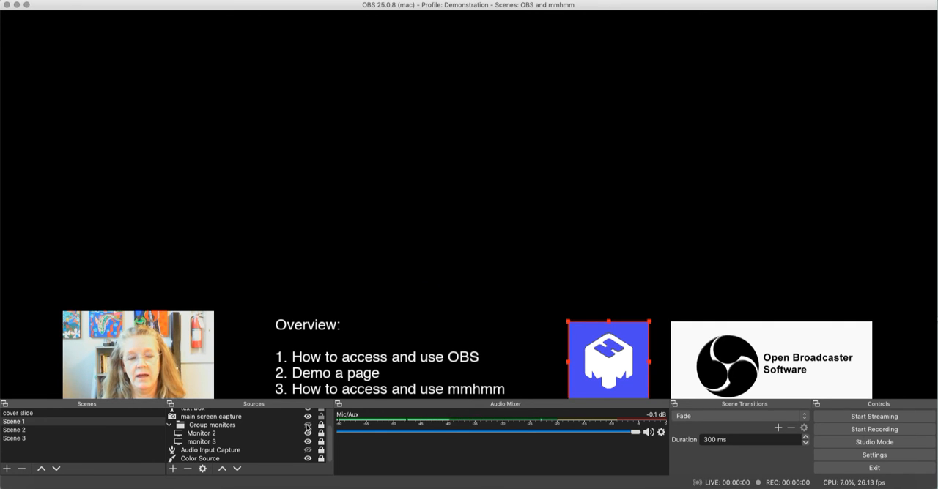
{"action": "left_click", "coordinate": [308, 426]}
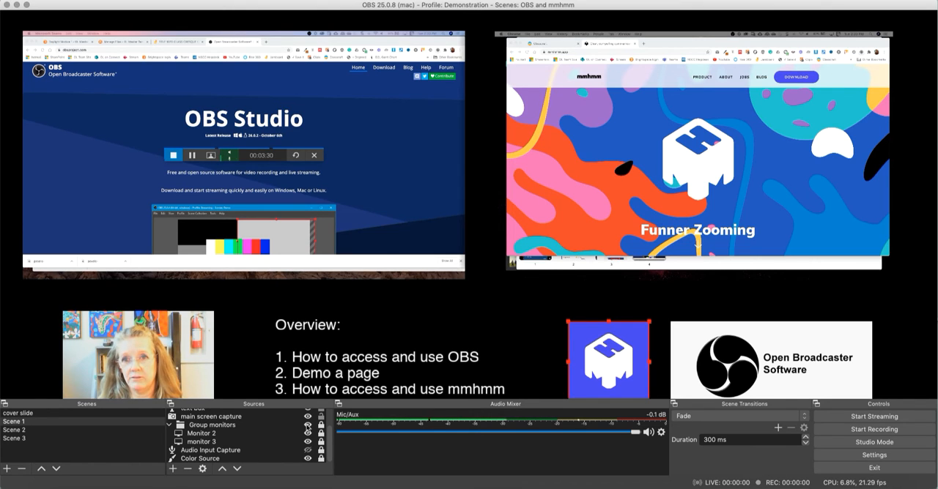
- Switch to Scene 2 and scroll the OBS website shown in its monitor capture
{"action": "left_click", "coordinate": [49, 432]}
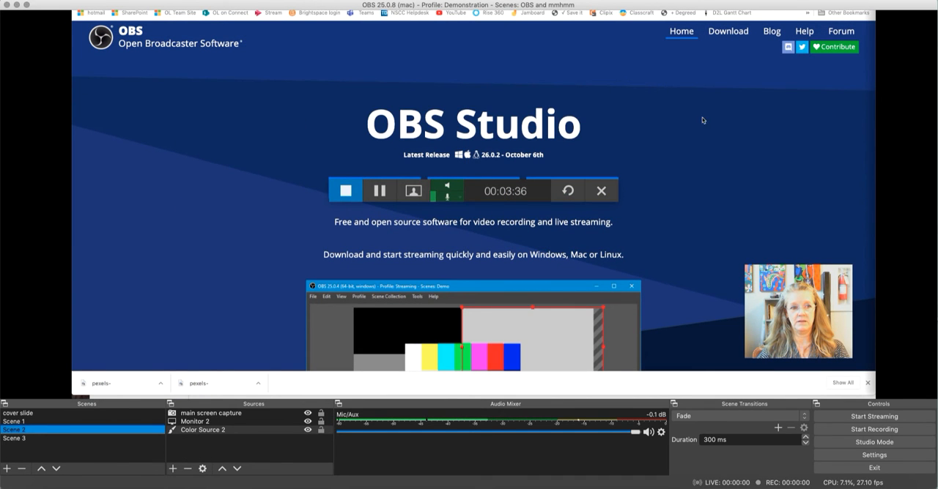
{"action": "scroll", "coordinate": [727, 132], "scroll_direction": "down", "scroll_amount": 5}
{"action": "scroll", "coordinate": [729, 133], "scroll_direction": "up", "scroll_amount": 5}
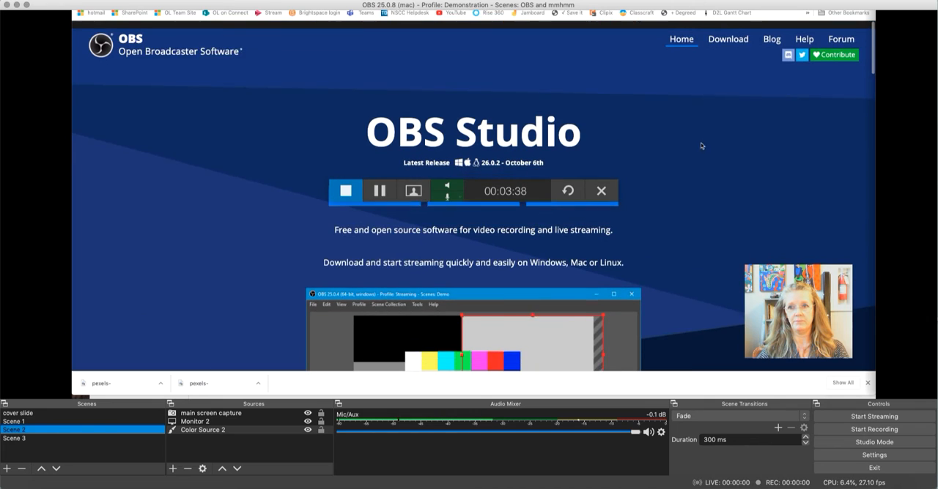
- Switch to Scene 3, scroll its captured mmhmm website, and return to the cover slide scene
{"action": "left_click", "coordinate": [60, 439]}
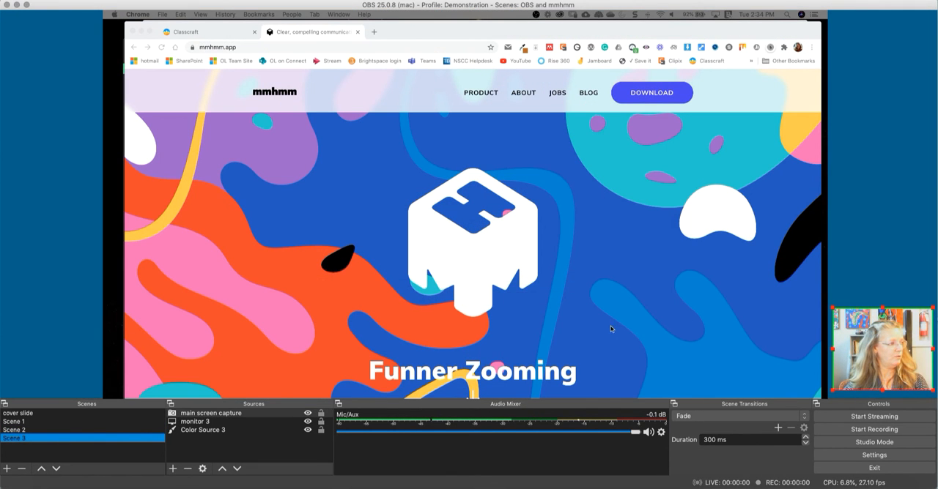
{"action": "scroll", "coordinate": [615, 280], "scroll_direction": "down", "scroll_amount": 3}
{"action": "scroll", "coordinate": [615, 279], "scroll_direction": "up", "scroll_amount": 3}
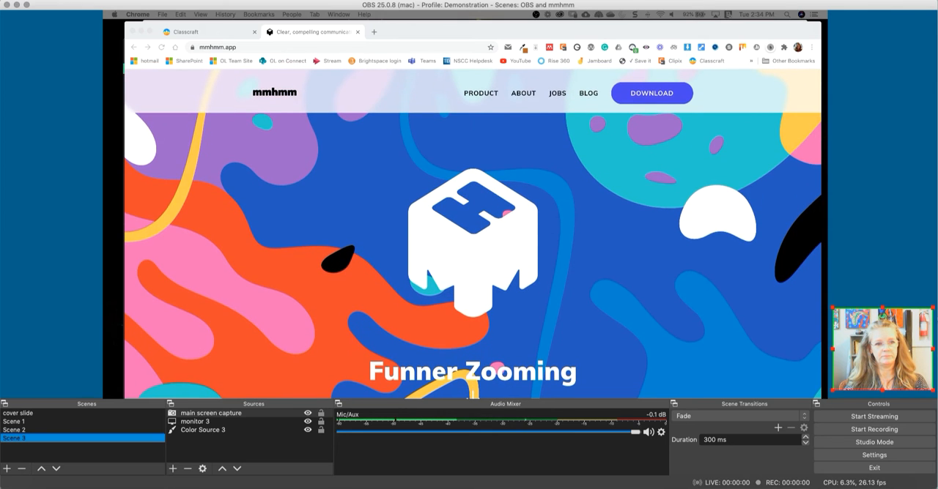
{"action": "left_click", "coordinate": [109, 414]}
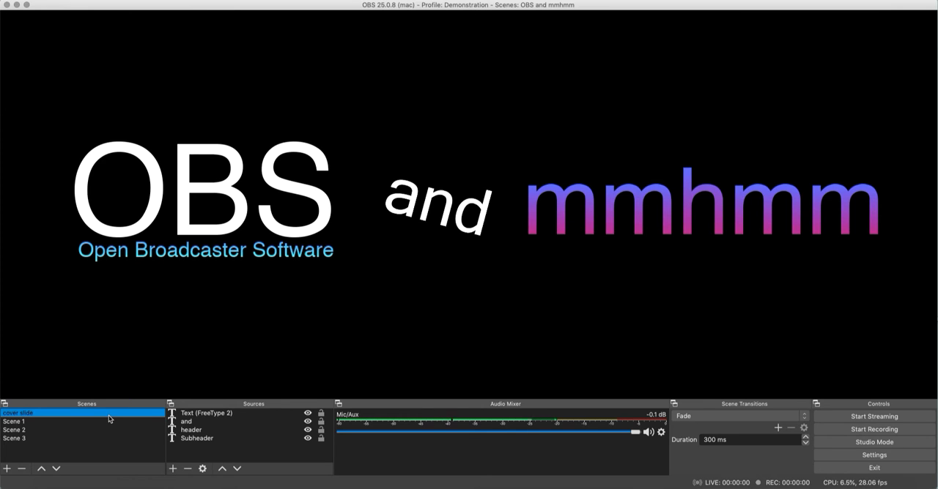
- Add a new scene, keeping the suggested name Scene 4
{"action": "left_click", "coordinate": [6, 468]}
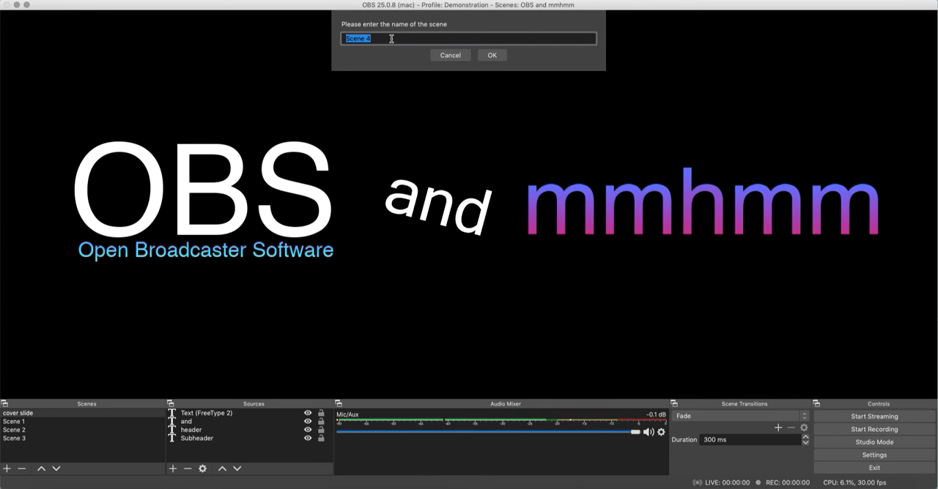
{"action": "left_click", "coordinate": [492, 56]}
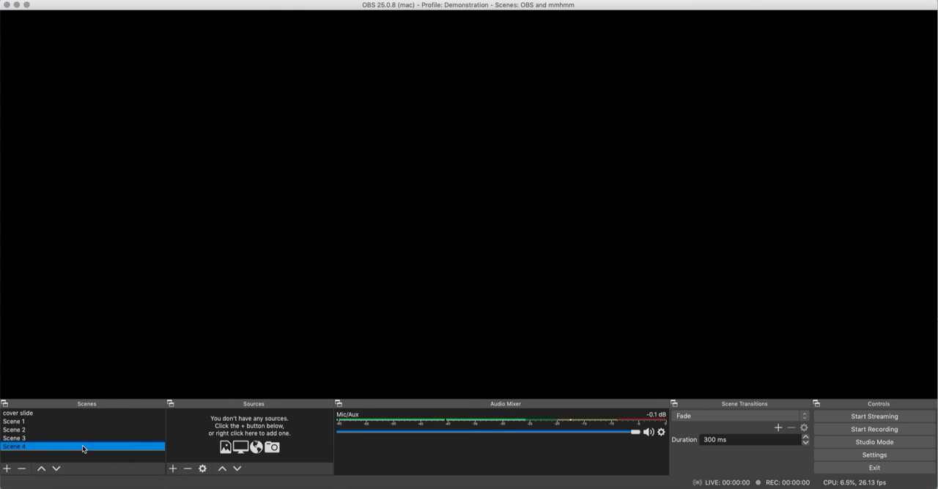
- Add a new Color Source with its suggested name to Scene 4 and set its color to teal #00aa7f
{"action": "left_click", "coordinate": [173, 468]}
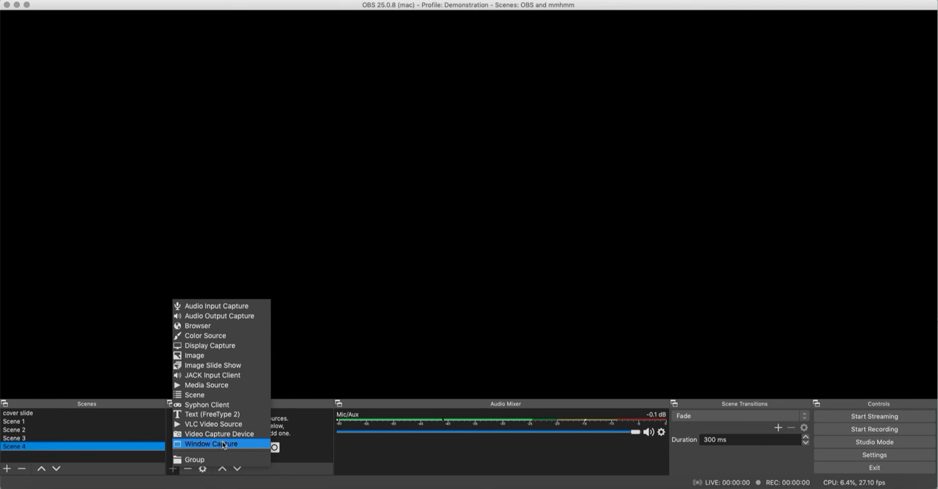
{"action": "left_click", "coordinate": [218, 335]}
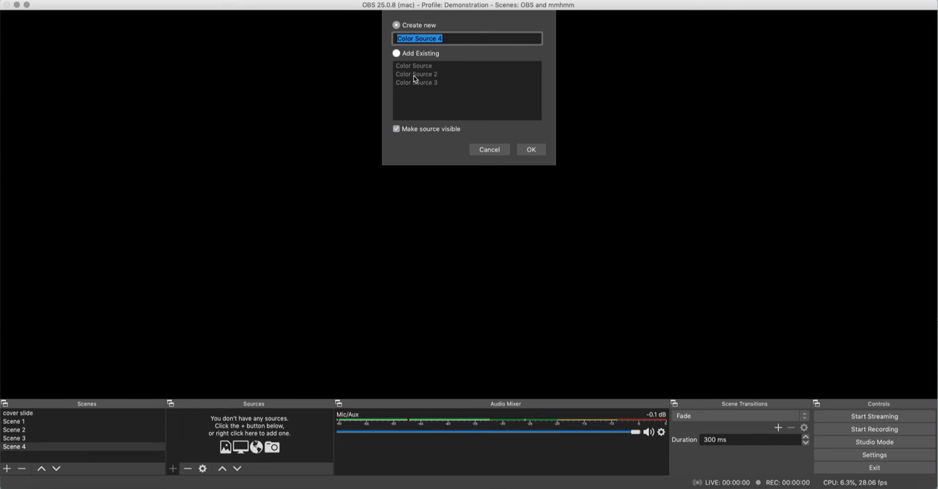
{"action": "left_click", "coordinate": [531, 150]}
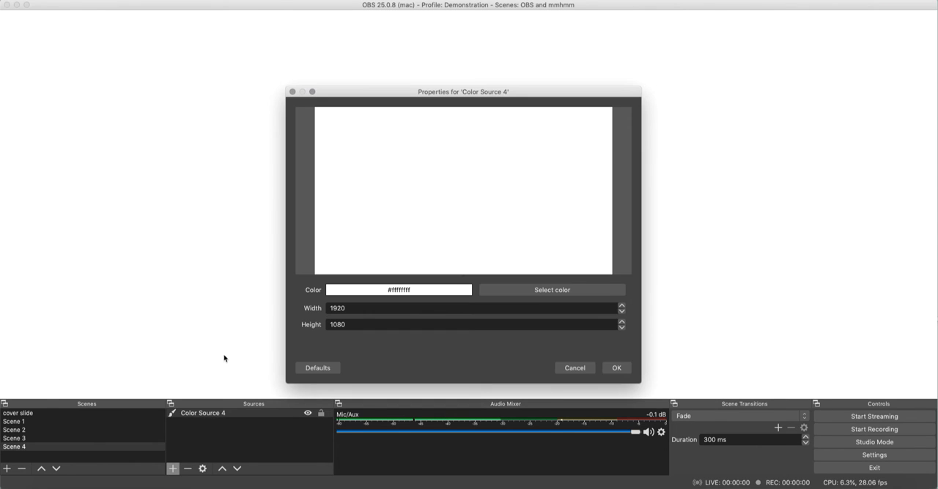
{"action": "left_click", "coordinate": [563, 291]}
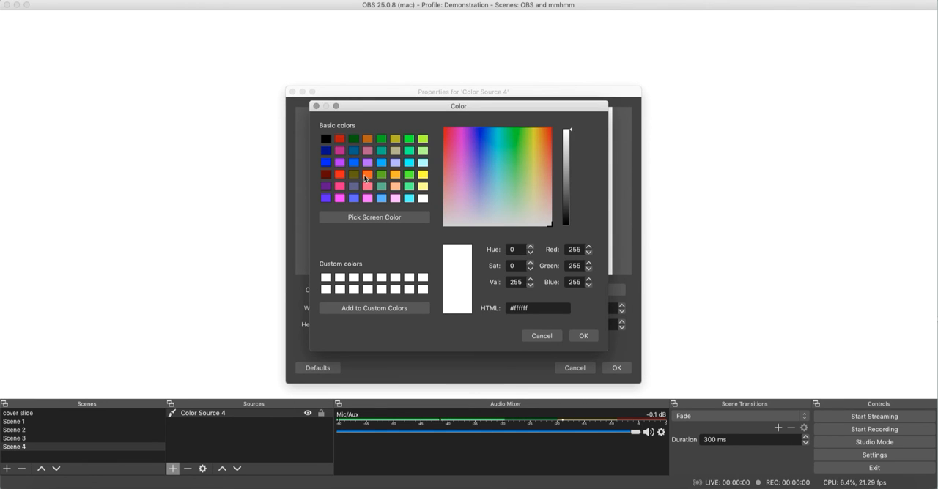
{"action": "left_click", "coordinate": [381, 151]}
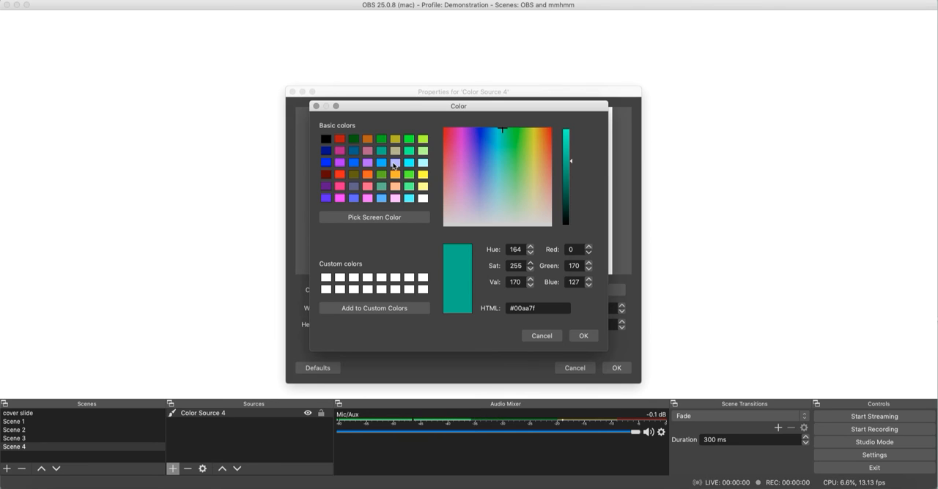
{"action": "left_click", "coordinate": [584, 336]}
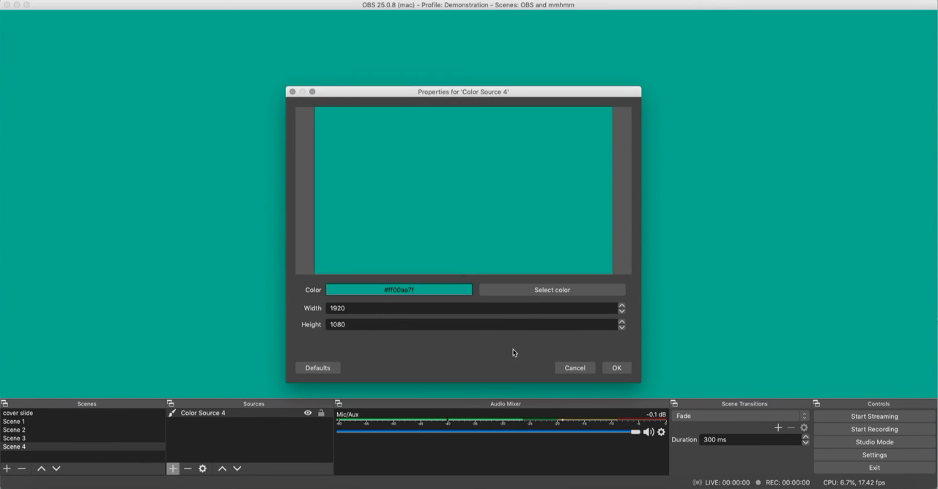
{"action": "left_click", "coordinate": [615, 368]}
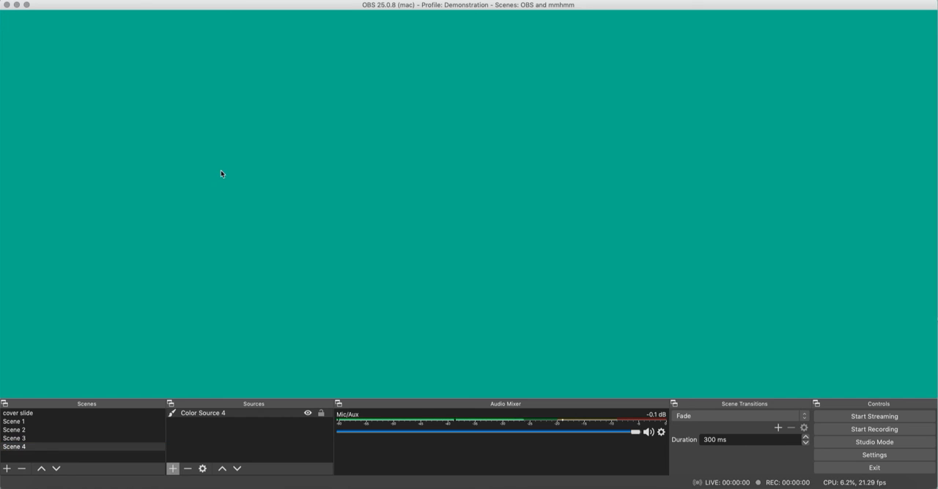
- Move and resize the color source, refit it over the whole canvas, and check it briefly in Studio Mode
{"action": "left_click_drag", "start_coordinate": [220, 170], "coordinate": [355, 224]}
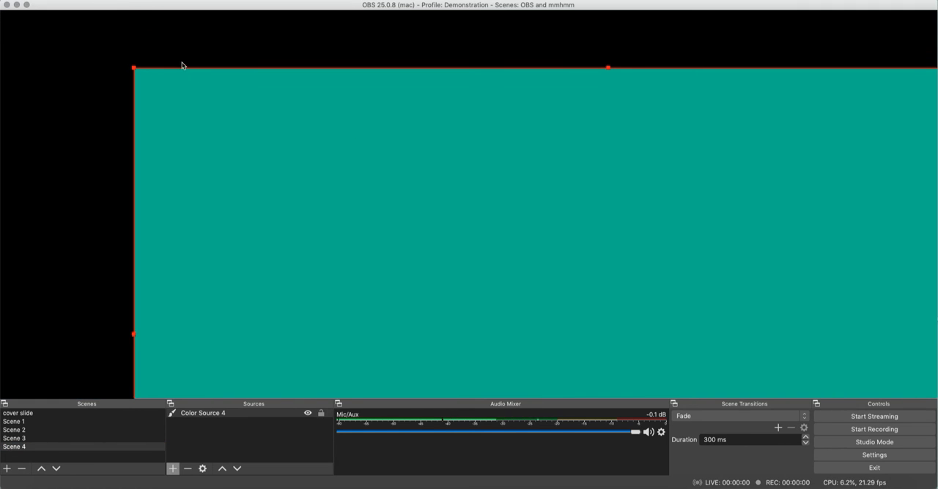
{"action": "left_click_drag", "start_coordinate": [136, 70], "coordinate": [427, 58]}
{"action": "left_click_drag", "start_coordinate": [318, 366], "coordinate": [554, 405]}
{"action": "left_click_drag", "start_coordinate": [250, 208], "coordinate": [4, 183]}
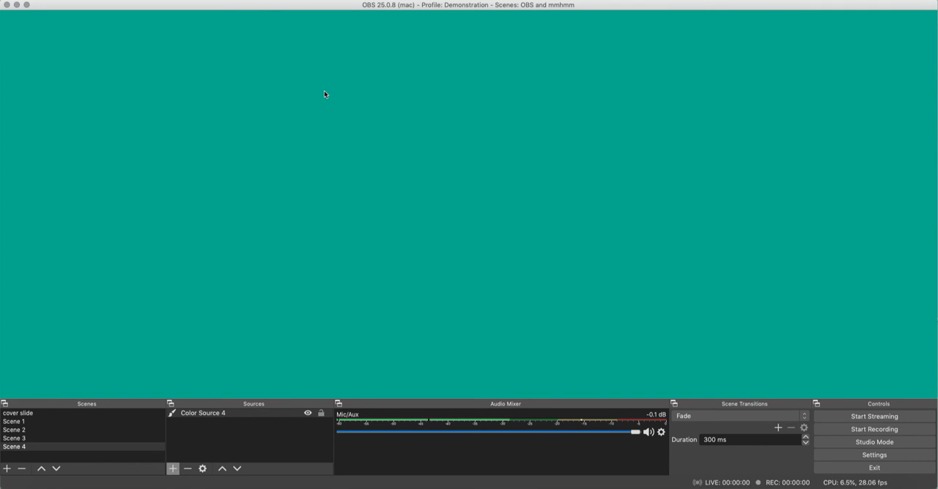
{"action": "left_click", "coordinate": [882, 443]}
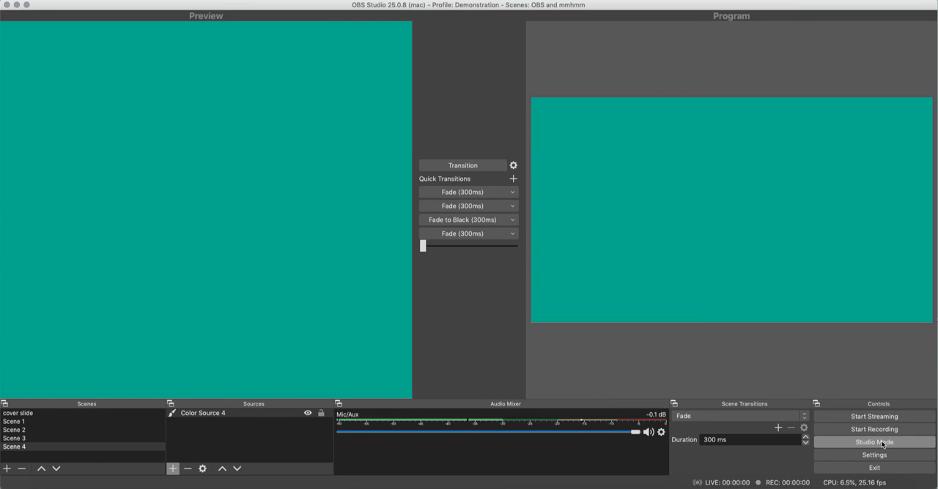
{"action": "left_click", "coordinate": [882, 443]}
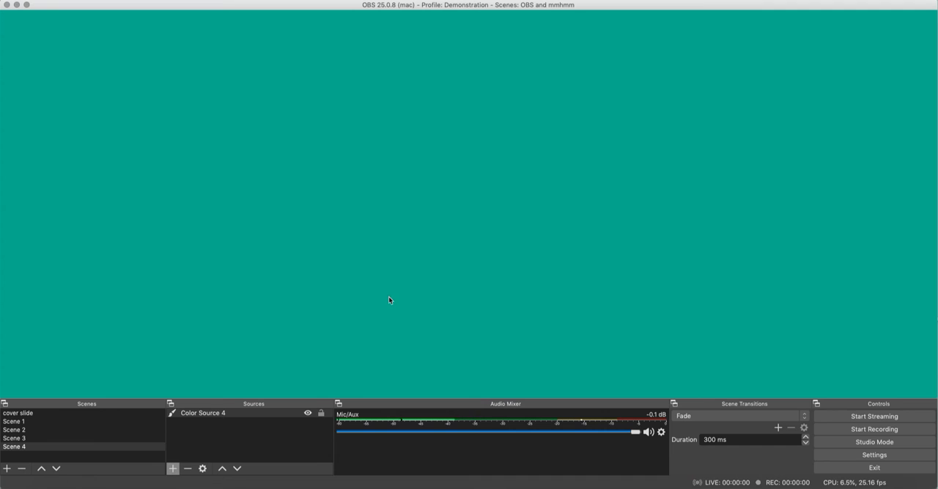
- Add a new Text (FreeType 2) source with its suggested name and enter the text "Hello"
{"action": "left_click", "coordinate": [173, 469]}
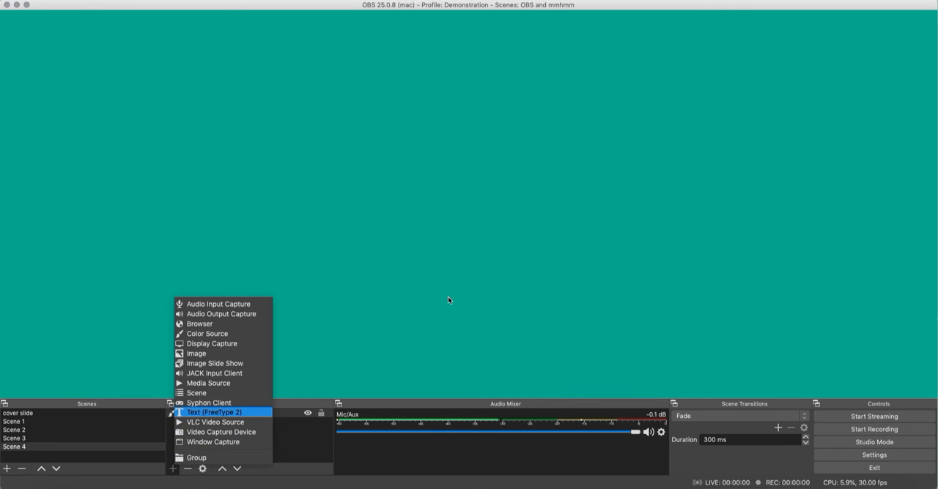
{"action": "key", "text": "Return"}
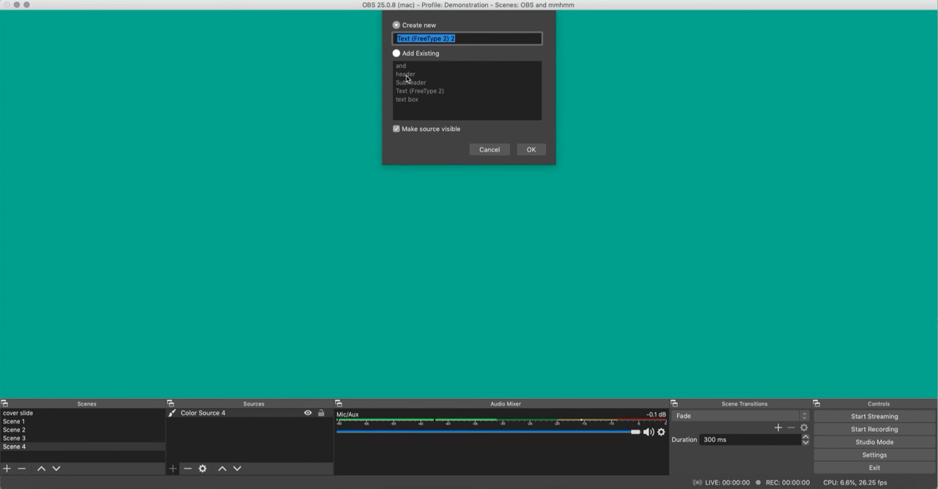
{"action": "left_click", "coordinate": [541, 150]}
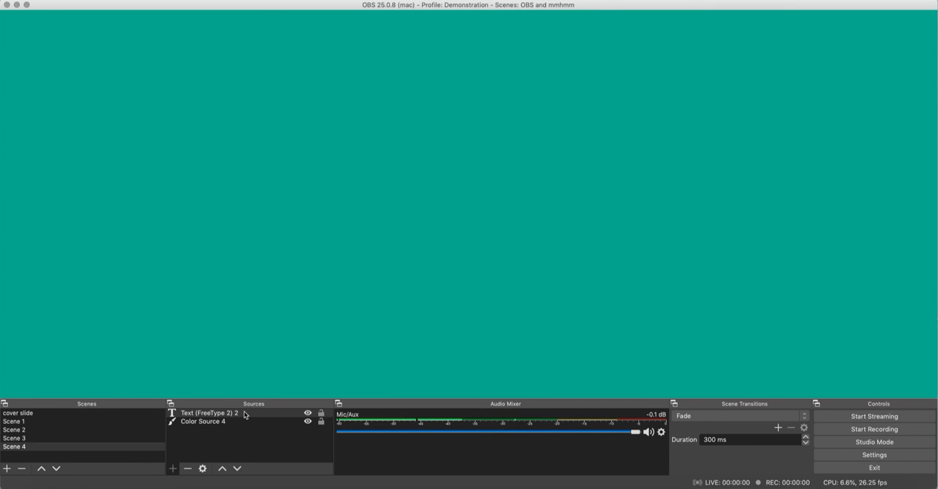
{"action": "left_click", "coordinate": [403, 284]}
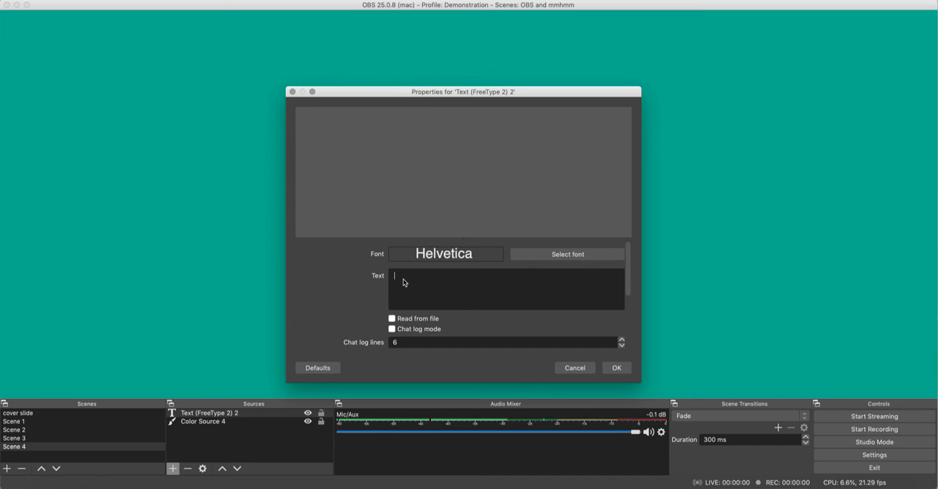
{"action": "type", "text": "Hello"}
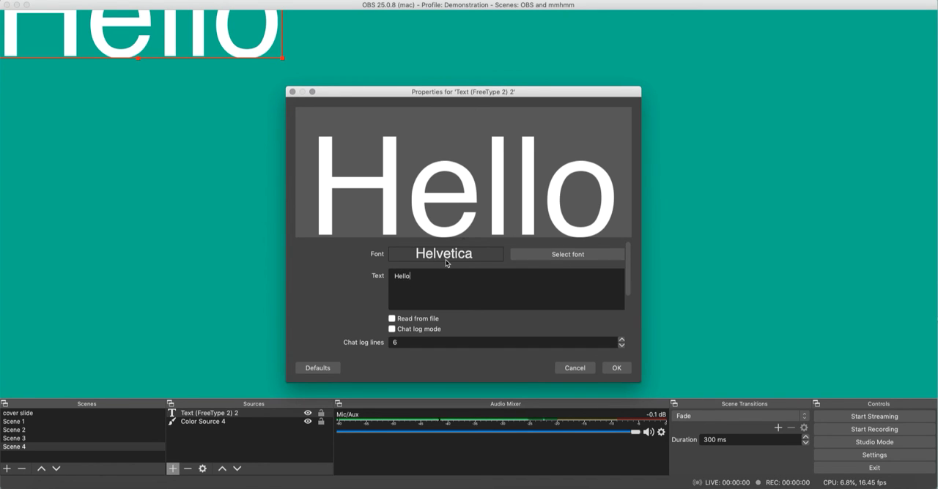
- Give the text a purple gradient, with Color 1 set to #aa55ff and Color 2 to #55007f
{"action": "left_click_drag", "start_coordinate": [626, 268], "coordinate": [625, 311]}
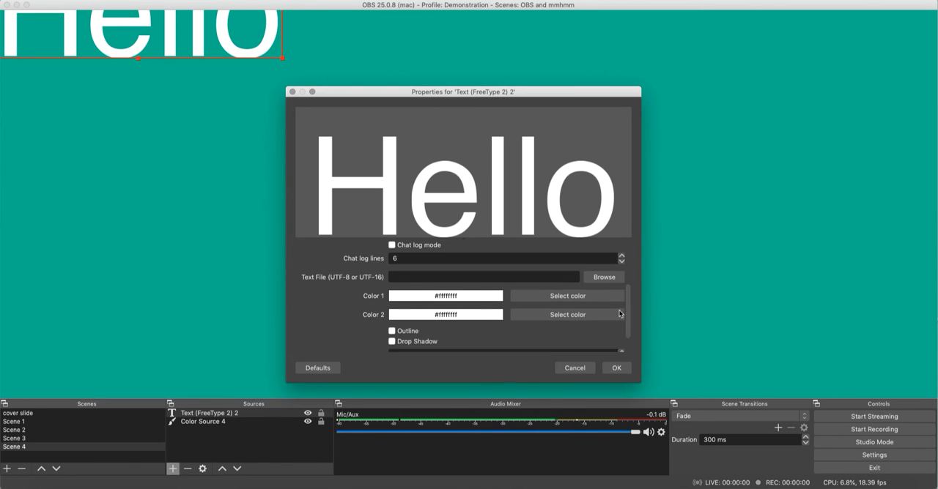
{"action": "left_click", "coordinate": [556, 294]}
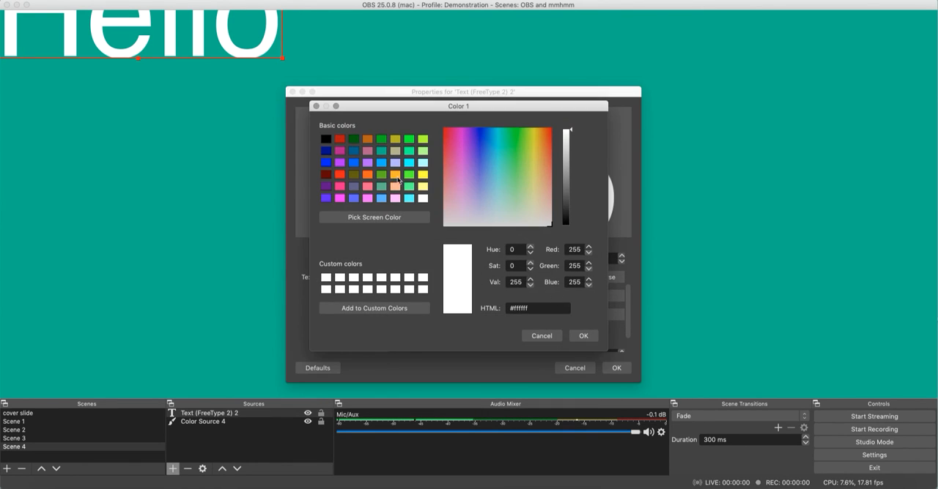
{"action": "left_click", "coordinate": [364, 165]}
{"action": "left_click", "coordinate": [583, 336]}
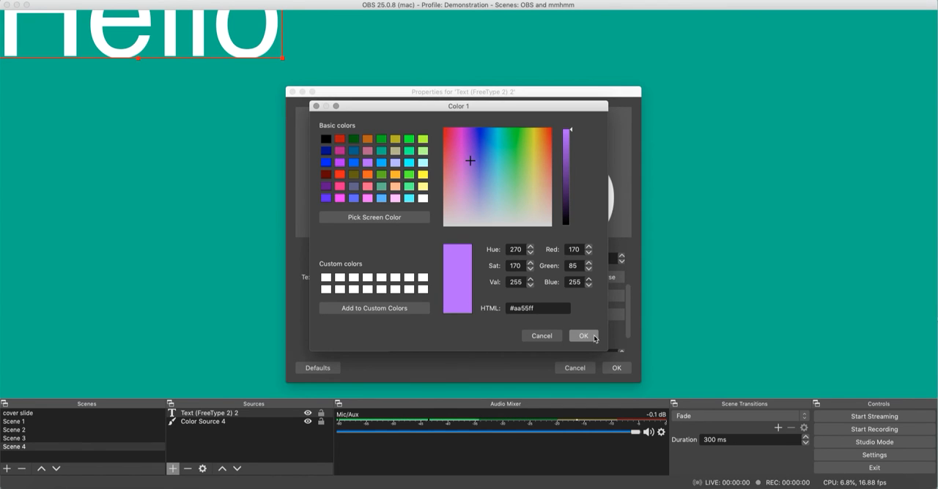
{"action": "left_click", "coordinate": [535, 315]}
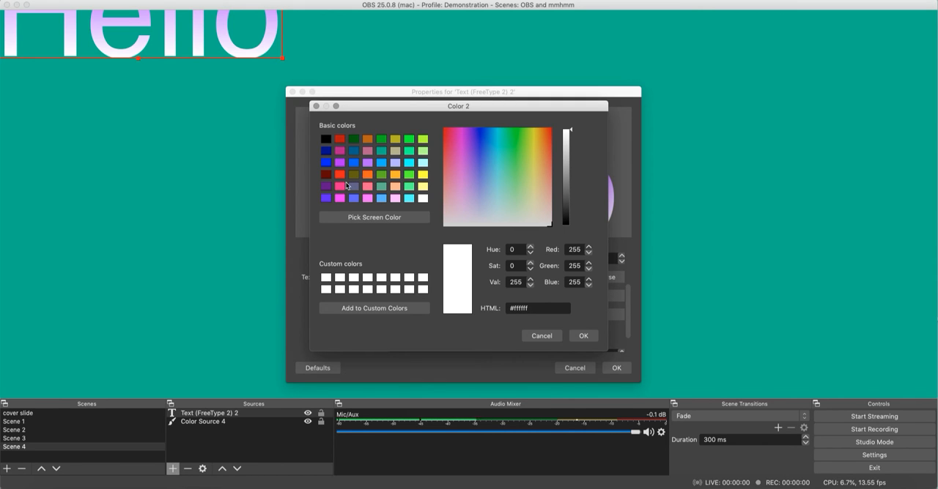
{"action": "left_click", "coordinate": [326, 186]}
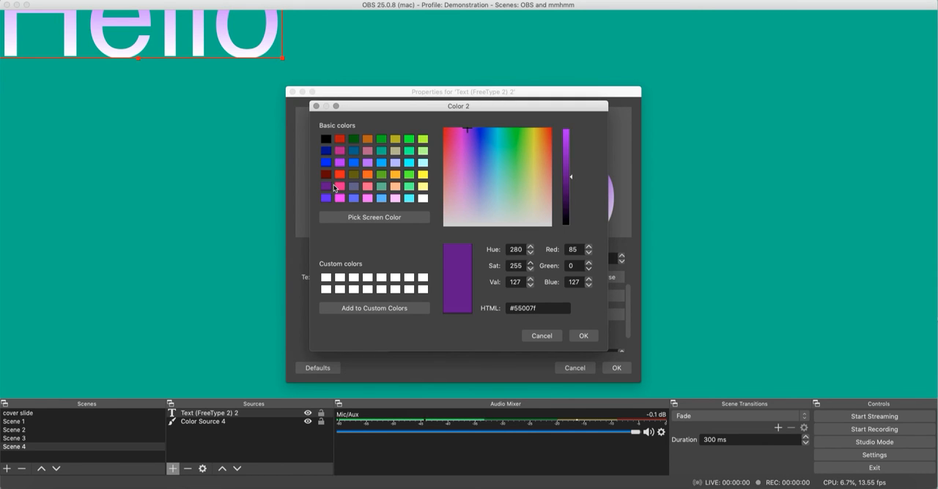
{"action": "left_click", "coordinate": [583, 336]}
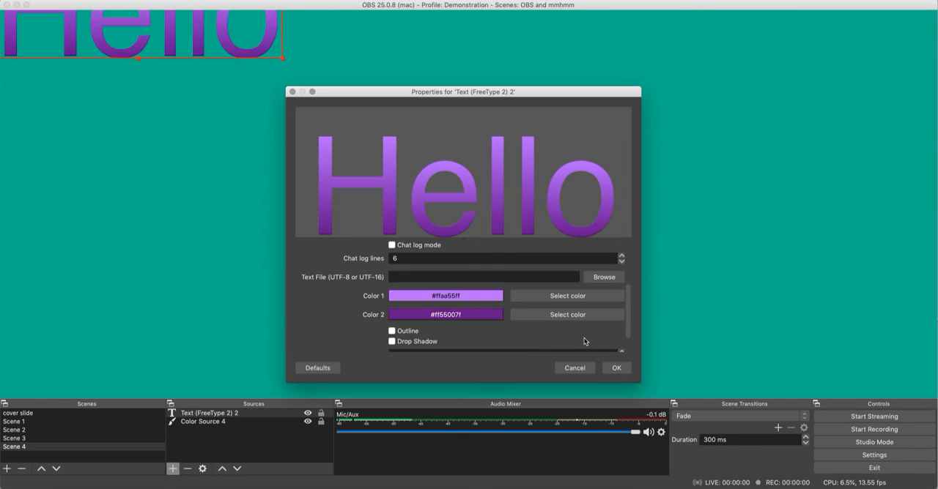
- Try the Outline and Drop Shadow effects on the text and switch both off again
{"action": "left_click", "coordinate": [391, 331]}
{"action": "left_click", "coordinate": [391, 342]}
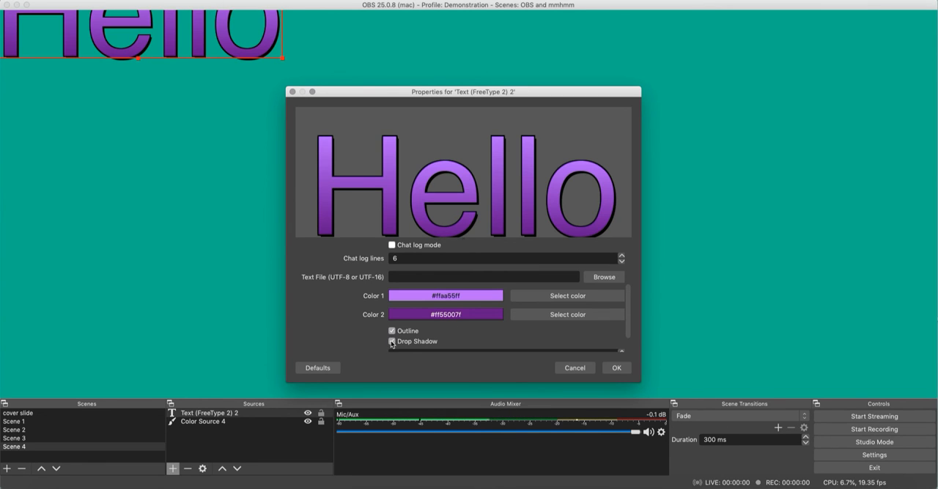
{"action": "left_click", "coordinate": [391, 332]}
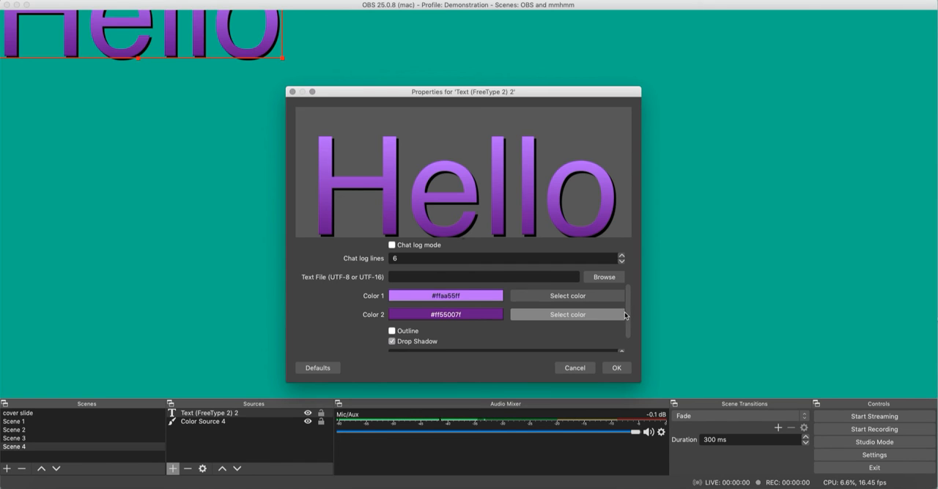
{"action": "scroll", "coordinate": [468, 315], "scroll_direction": "down", "scroll_amount": 2}
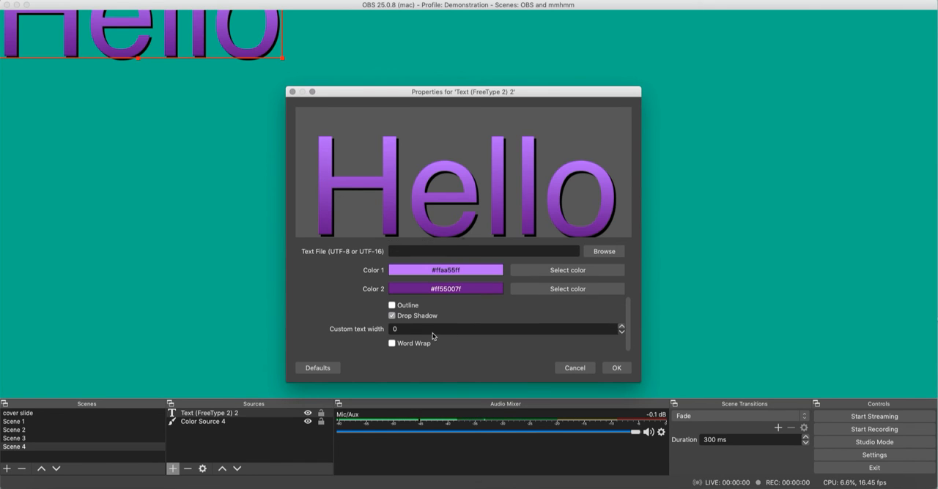
{"action": "left_click", "coordinate": [392, 316]}
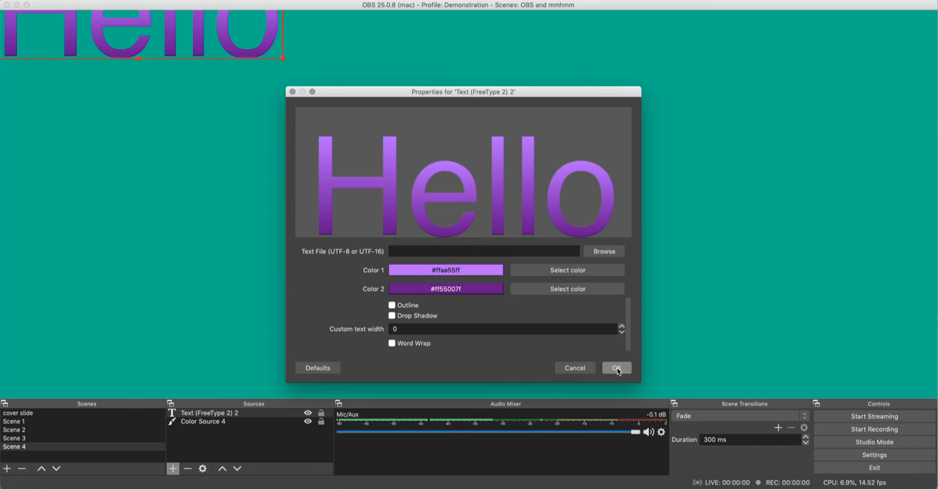
- Review the font options, keep Helvetica Regular at size 256, and accept the text source's properties
{"action": "scroll", "coordinate": [627, 322], "scroll_direction": "up", "scroll_amount": 6}
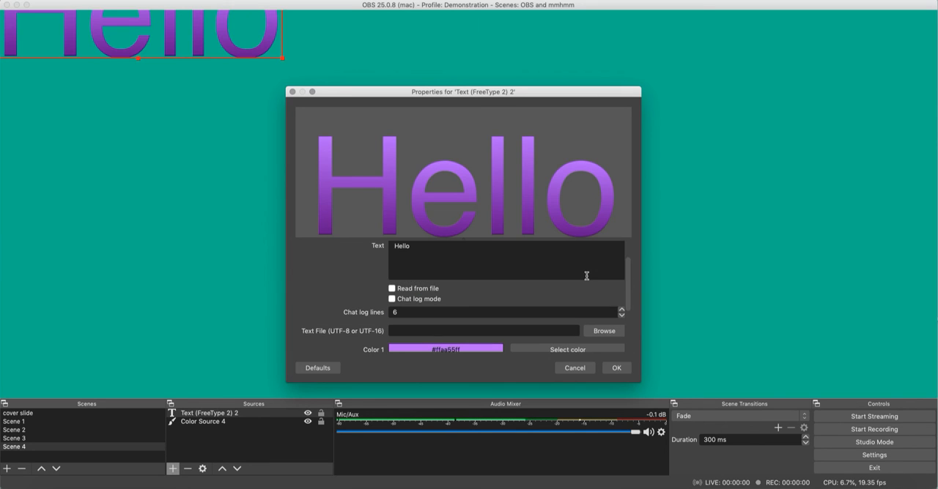
{"action": "scroll", "coordinate": [586, 275], "scroll_direction": "up", "scroll_amount": 3}
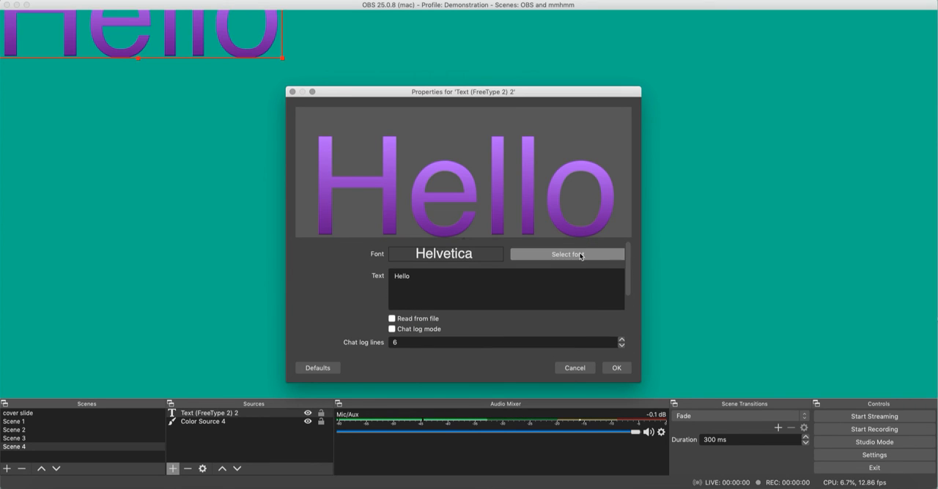
{"action": "left_click", "coordinate": [580, 255]}
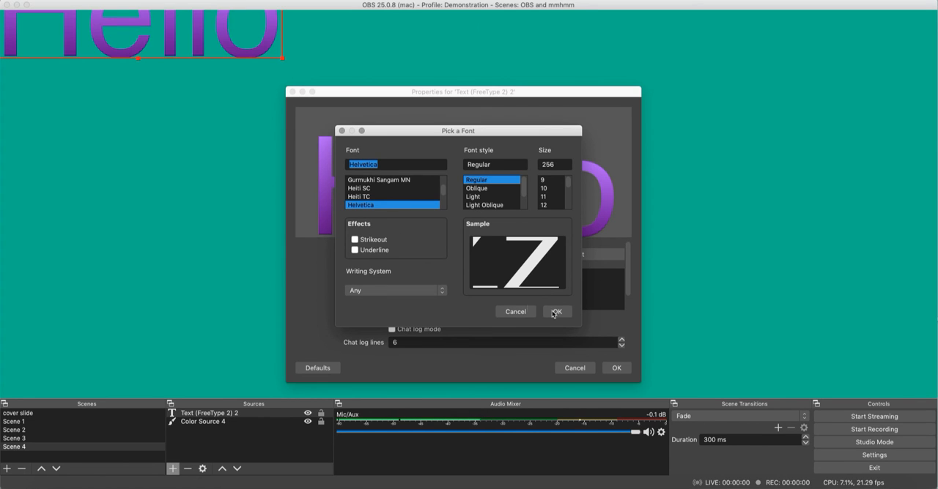
{"action": "left_click", "coordinate": [554, 312]}
{"action": "left_click", "coordinate": [613, 367]}
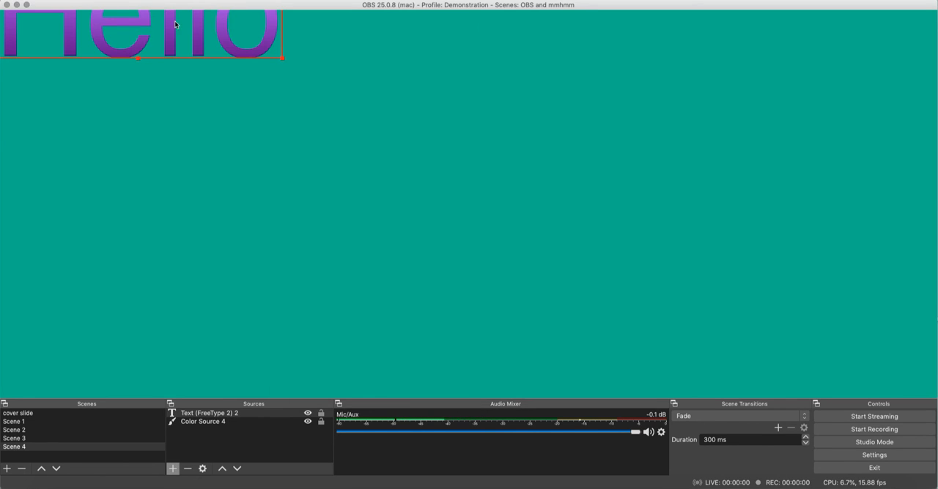
- Enlarge the Hello text near the middle of the canvas, check it briefly in Studio Mode, and deselect it
{"action": "left_click_drag", "start_coordinate": [175, 25], "coordinate": [500, 221]}
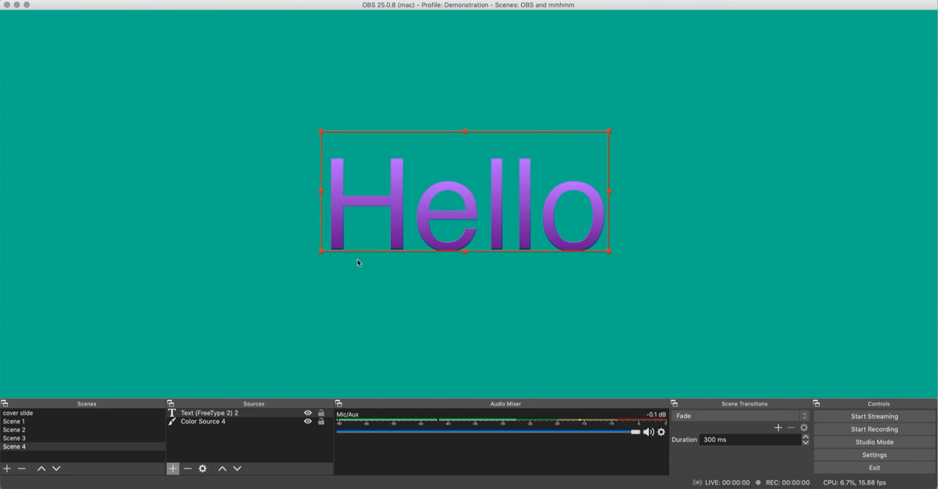
{"action": "left_click_drag", "start_coordinate": [320, 254], "coordinate": [315, 320]}
{"action": "left_click_drag", "start_coordinate": [363, 262], "coordinate": [519, 204]}
{"action": "left_click", "coordinate": [865, 443]}
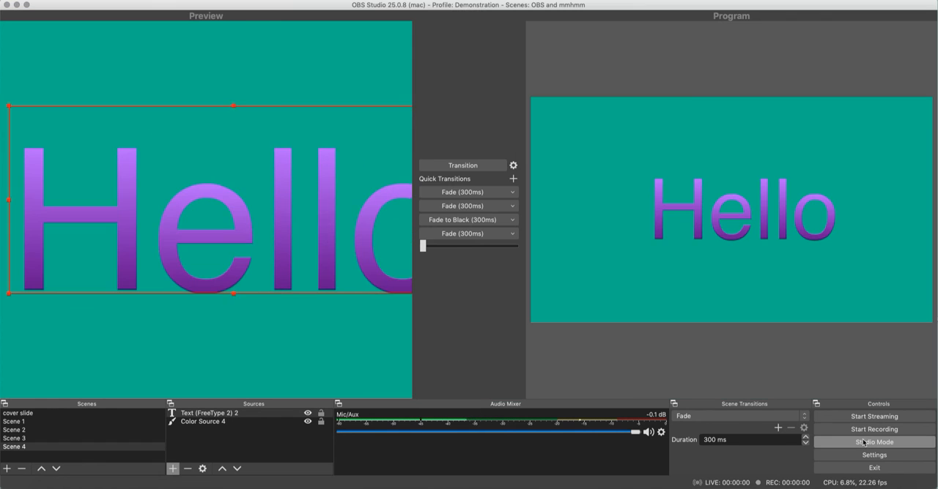
{"action": "left_click", "coordinate": [864, 443]}
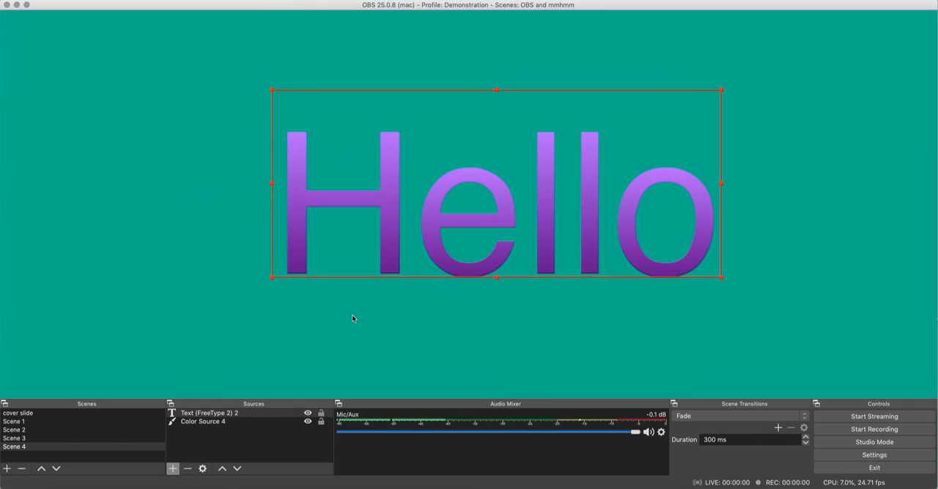
{"action": "left_click", "coordinate": [126, 281]}
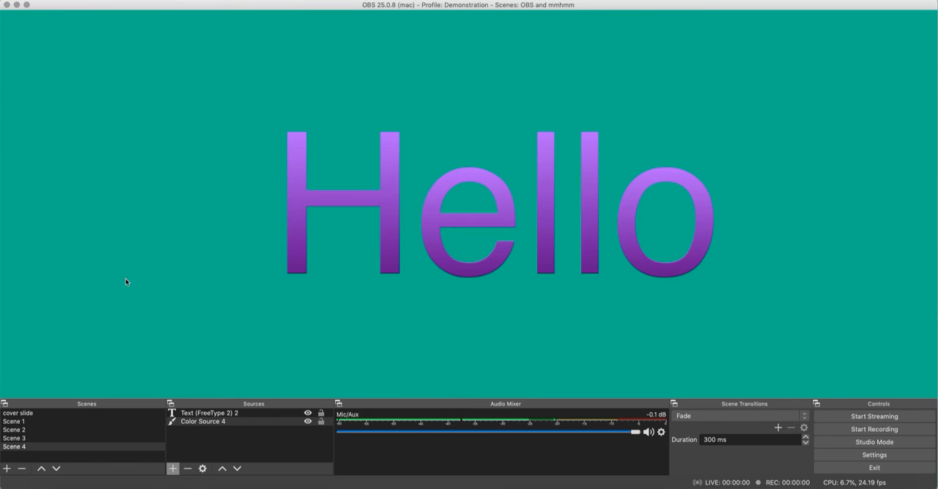
- Add the existing video capture device "main screen capture" to Scene 4 as a visible source
{"action": "left_click", "coordinate": [171, 469]}
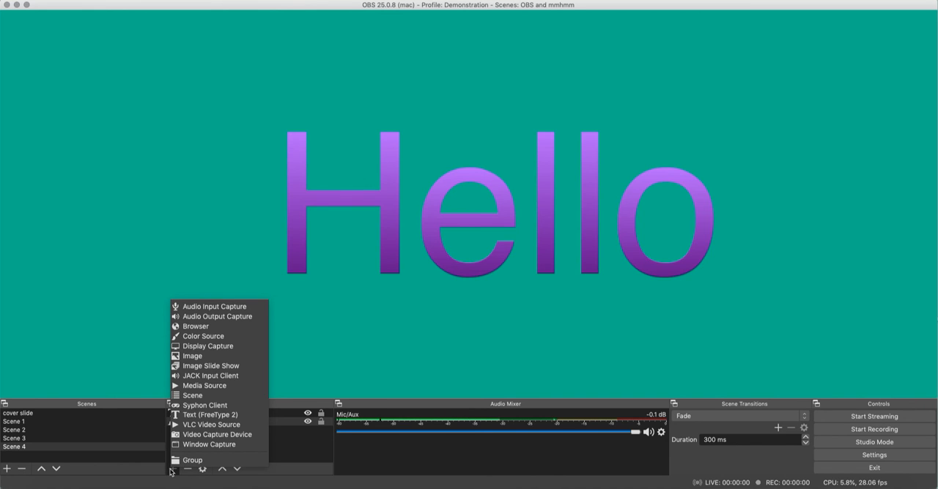
{"action": "left_click", "coordinate": [193, 435]}
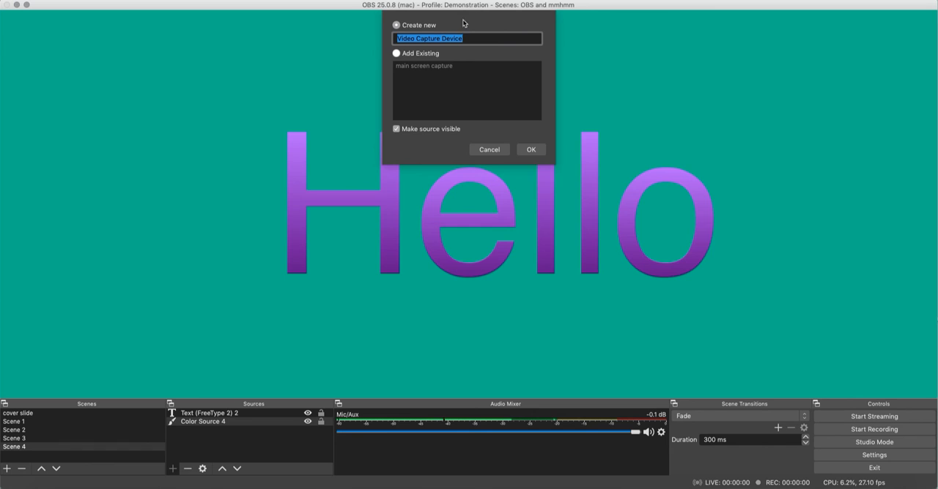
{"action": "left_click", "coordinate": [396, 54]}
{"action": "left_click", "coordinate": [414, 66]}
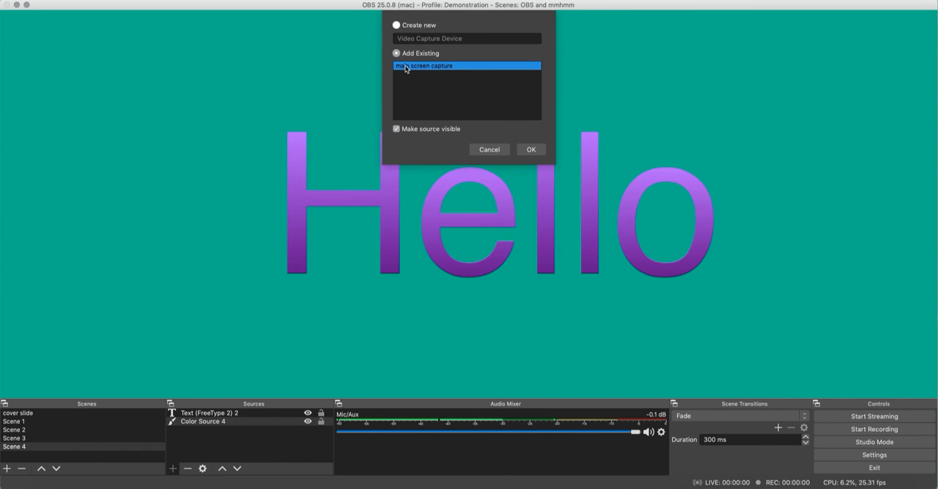
{"action": "left_click", "coordinate": [530, 149]}
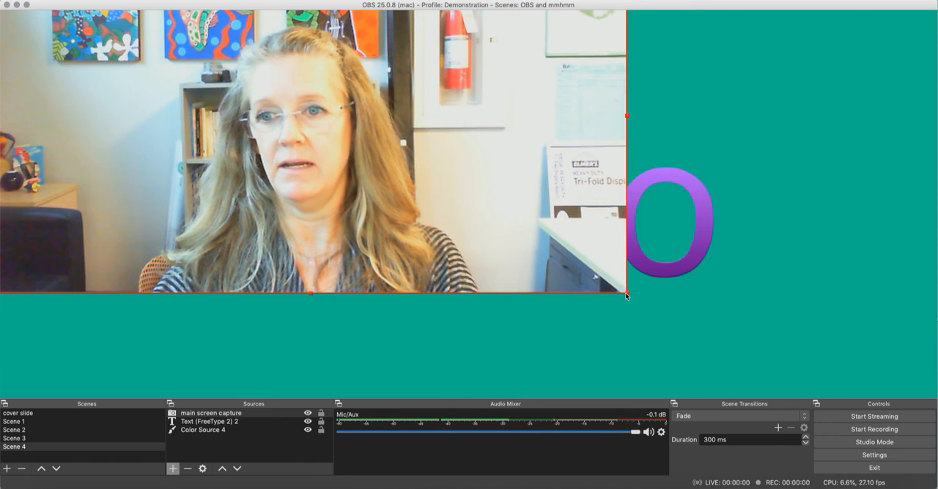
- Shrink the webcam picture to about a quarter of the canvas width, place it left of the Hello text, and deselect it
{"action": "left_click_drag", "start_coordinate": [626, 293], "coordinate": [337, 130]}
{"action": "left_click_drag", "start_coordinate": [245, 95], "coordinate": [411, 273]}
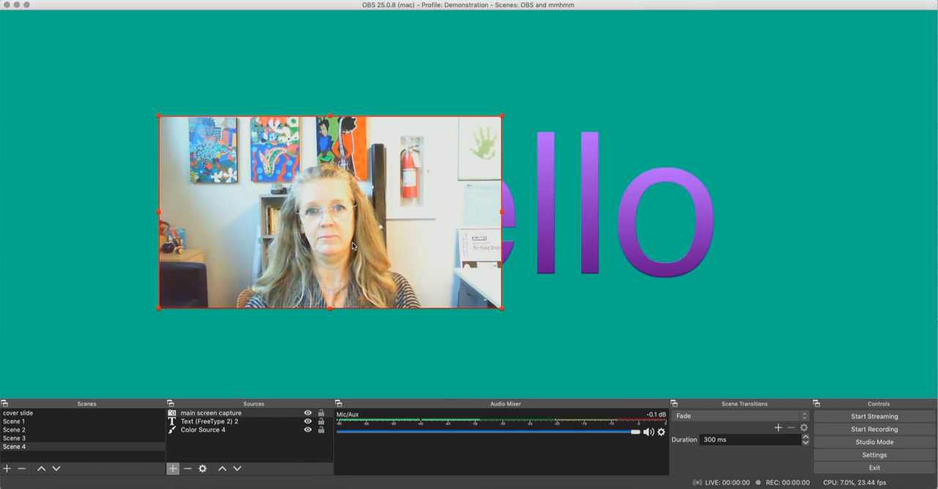
{"action": "left_click_drag", "start_coordinate": [494, 307], "coordinate": [389, 247]}
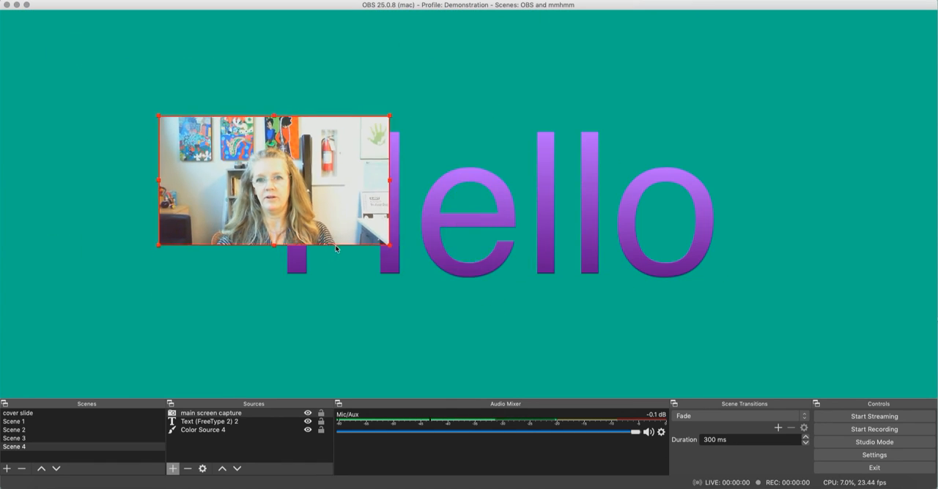
{"action": "left_click_drag", "start_coordinate": [284, 211], "coordinate": [167, 242]}
{"action": "left_click", "coordinate": [167, 298]}
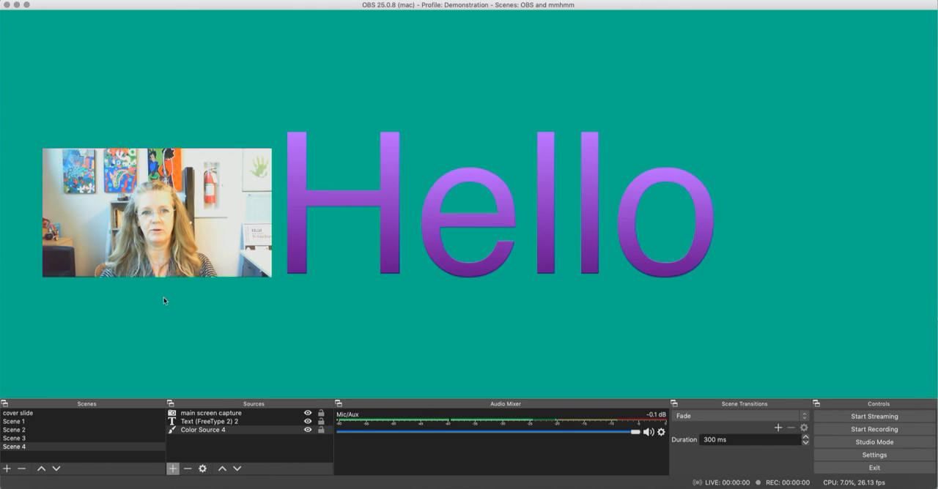
- Crop the webcam picture's left, right and top edges to a near-square around the presenter, enlarge it slightly, and deselect it
{"action": "left_click", "coordinate": [104, 238]}
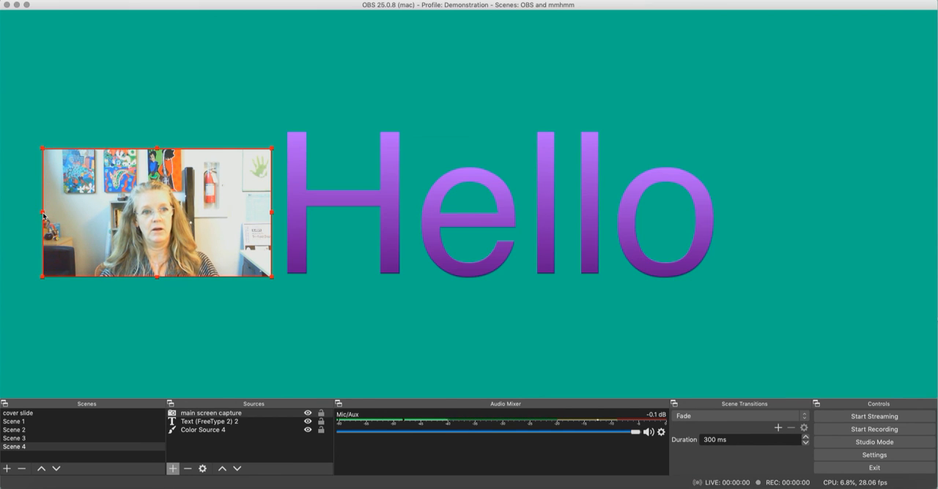
{"action": "left_click_drag", "start_coordinate": [42, 213], "coordinate": [96, 223]}
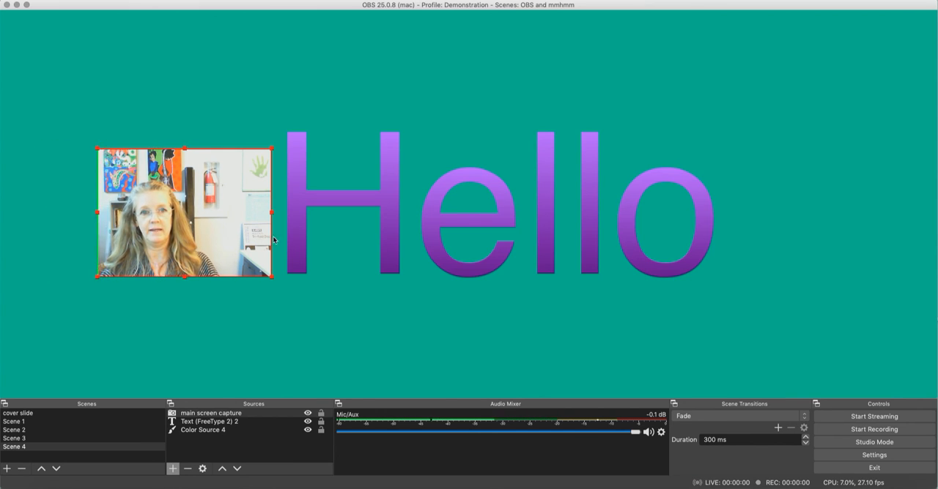
{"action": "left_click_drag", "start_coordinate": [273, 217], "coordinate": [208, 215]}
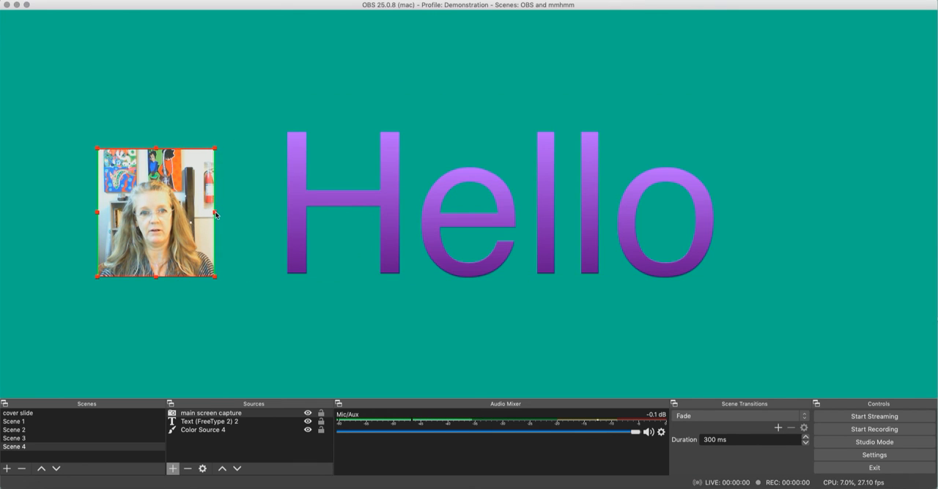
{"action": "left_click_drag", "start_coordinate": [156, 148], "coordinate": [156, 165]}
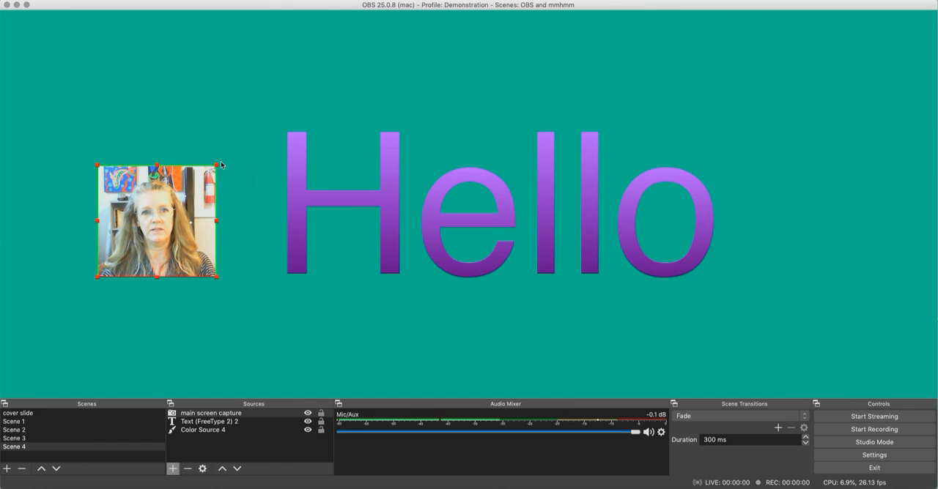
{"action": "mouse_move", "coordinate": [217, 164]}
{"action": "left_mouse_down"}
{"action": "mouse_move", "coordinate": [259, 122]}
{"action": "mouse_move", "coordinate": [241, 147]}
{"action": "mouse_move", "coordinate": [214, 148]}
{"action": "left_mouse_up"}
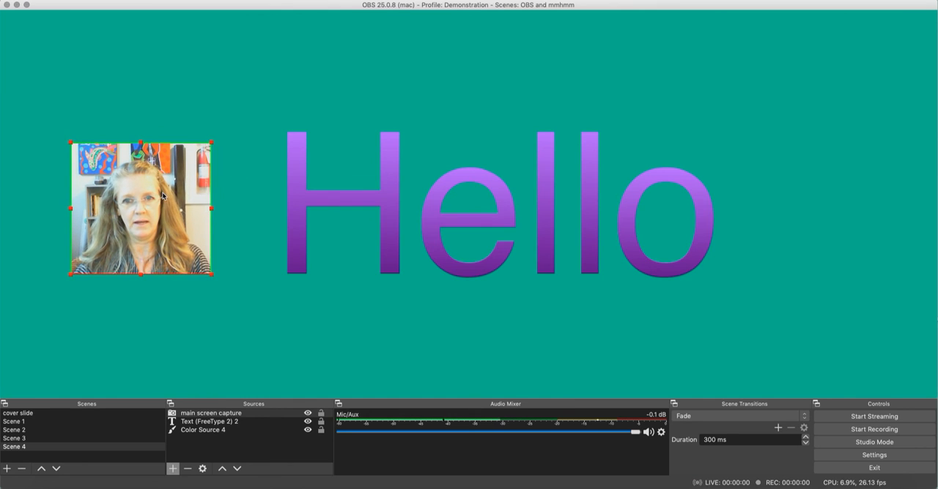
{"action": "left_click", "coordinate": [267, 335]}
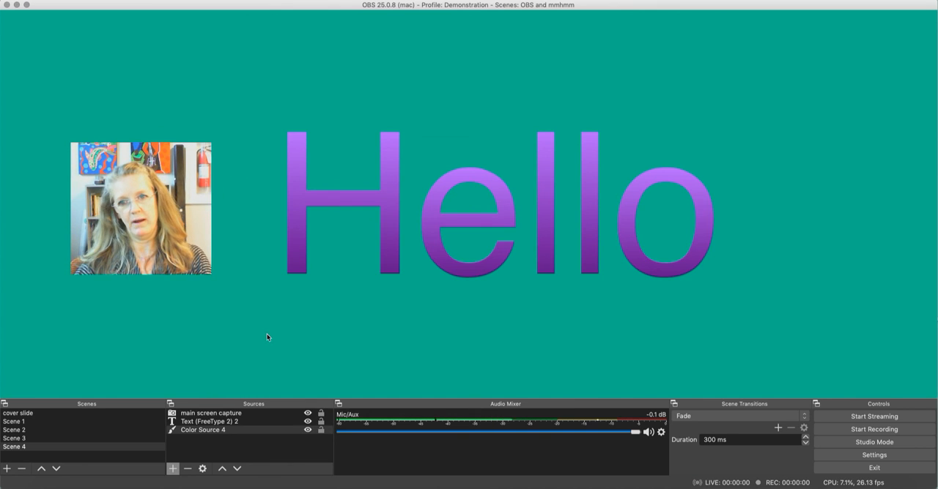
- Check Scene 4 briefly in Studio Mode, and switch through the other scenes to view their live transitions, ending on Scene 3
{"action": "left_click", "coordinate": [844, 442]}
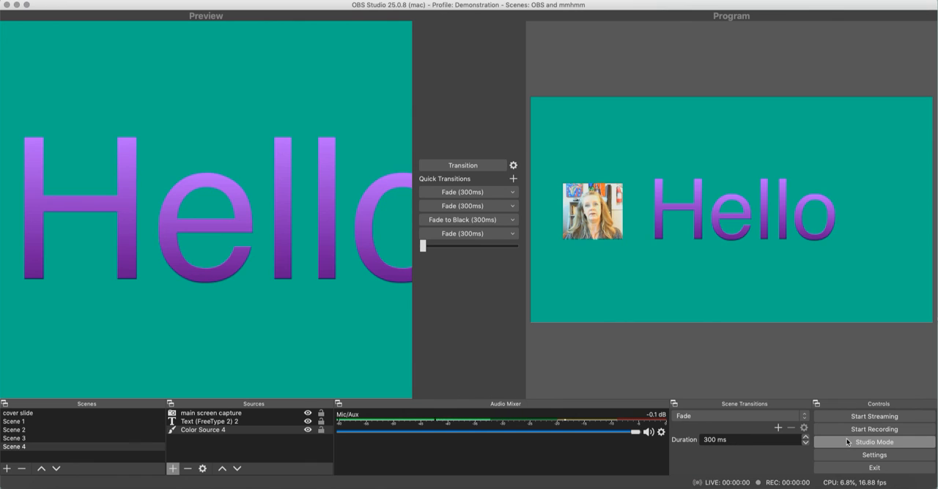
{"action": "left_click", "coordinate": [848, 442]}
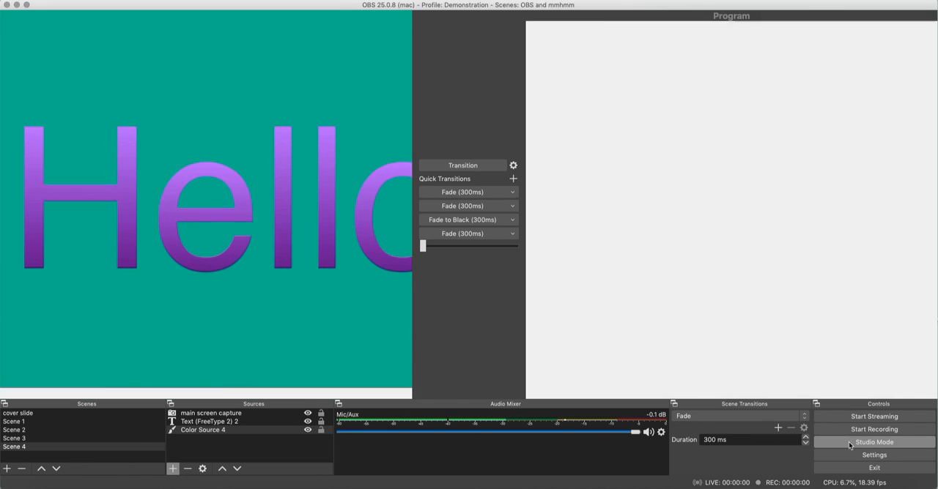
{"action": "left_click", "coordinate": [23, 438]}
{"action": "left_click", "coordinate": [23, 430]}
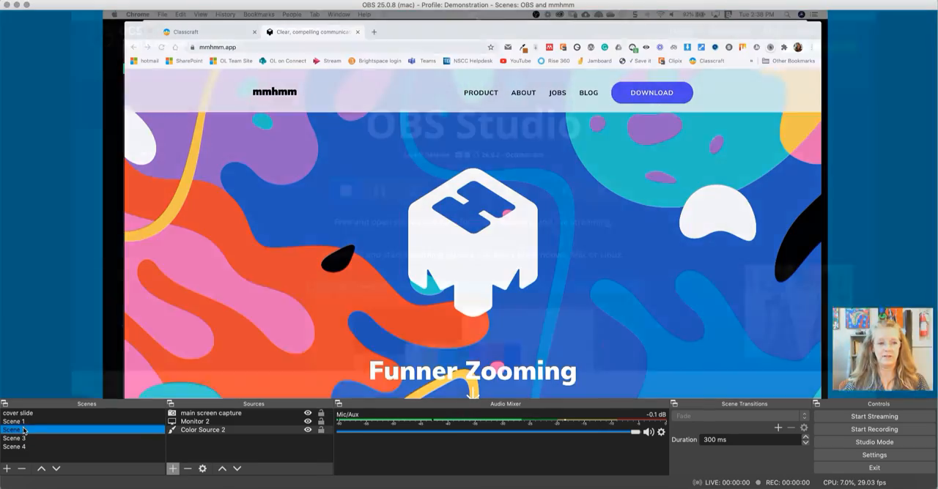
{"action": "left_click", "coordinate": [24, 422]}
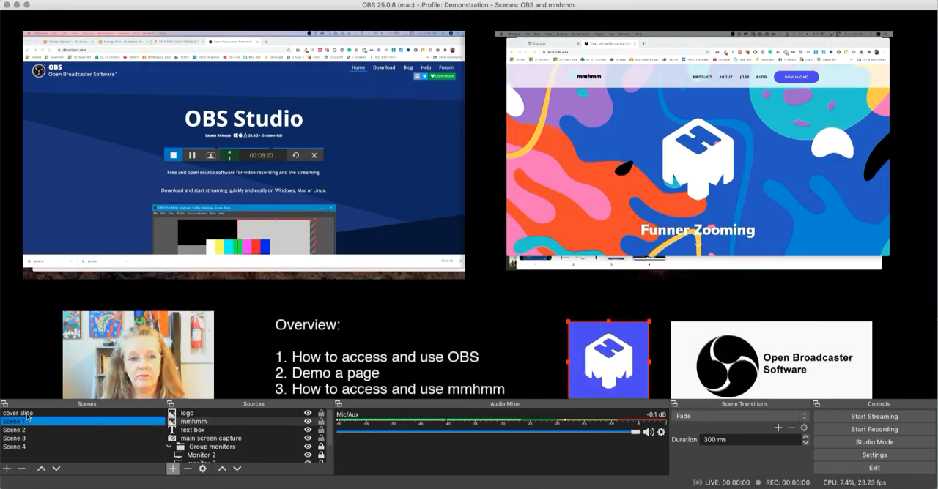
{"action": "key", "text": "Up"}
{"action": "key", "text": "Down"}
{"action": "key", "text": "Down"}
{"action": "key", "text": "Down"}
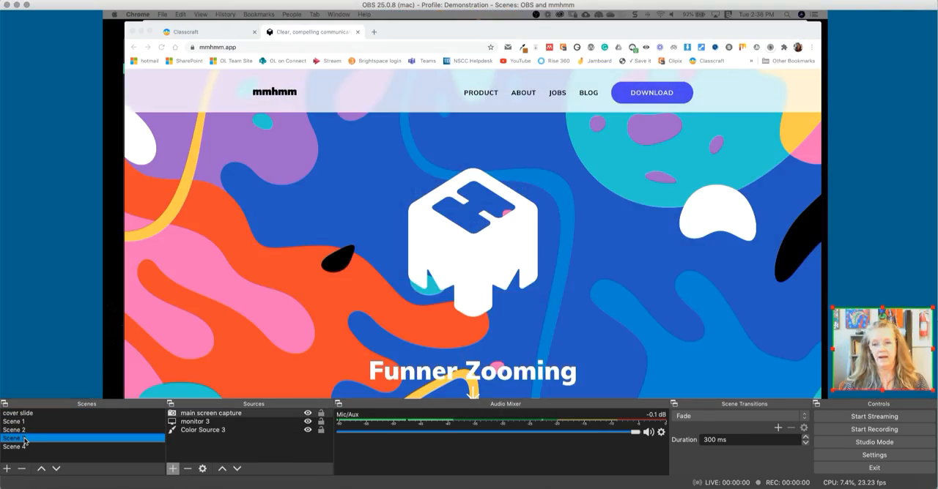
- Review the available scene transition types and keep Fade
{"action": "left_click", "coordinate": [801, 419]}
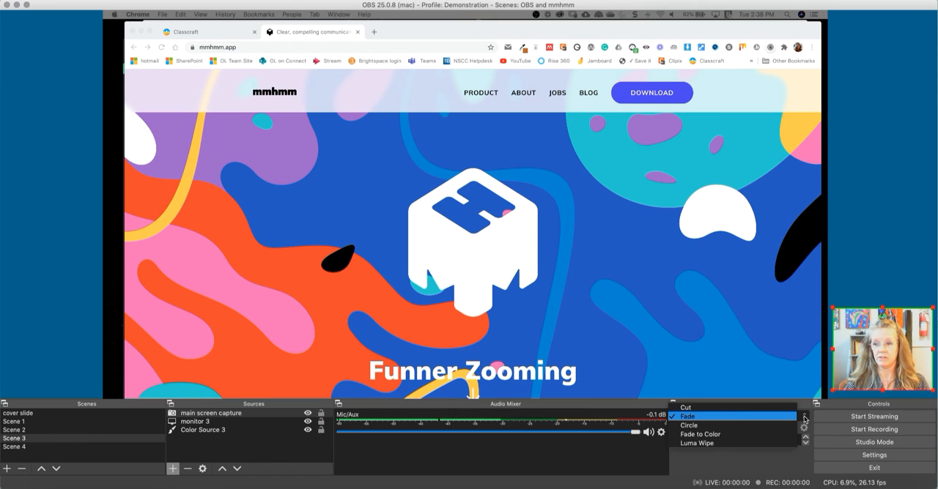
{"action": "left_click", "coordinate": [896, 225]}
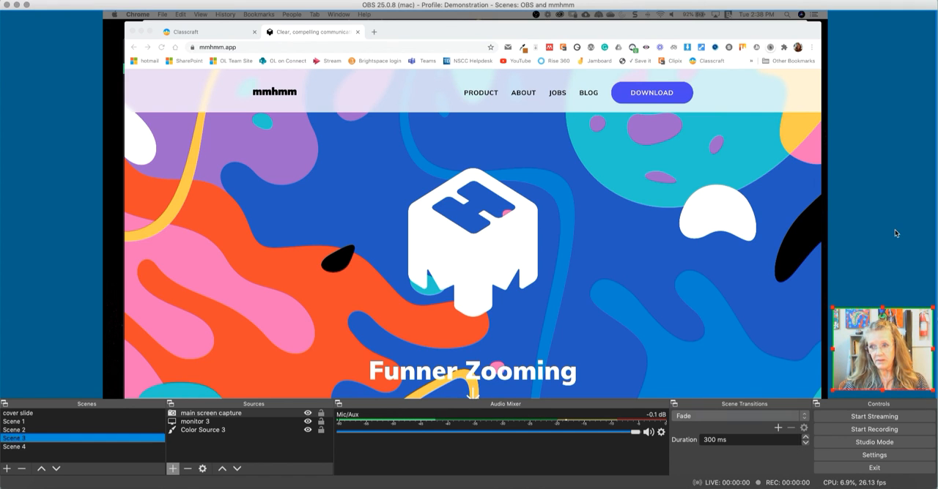
{"action": "left_click", "coordinate": [805, 418]}
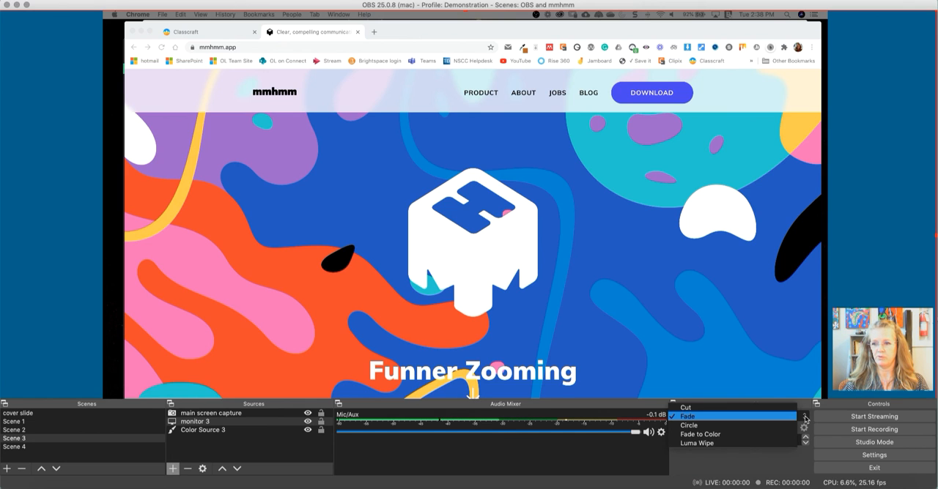
{"action": "left_click", "coordinate": [805, 419]}
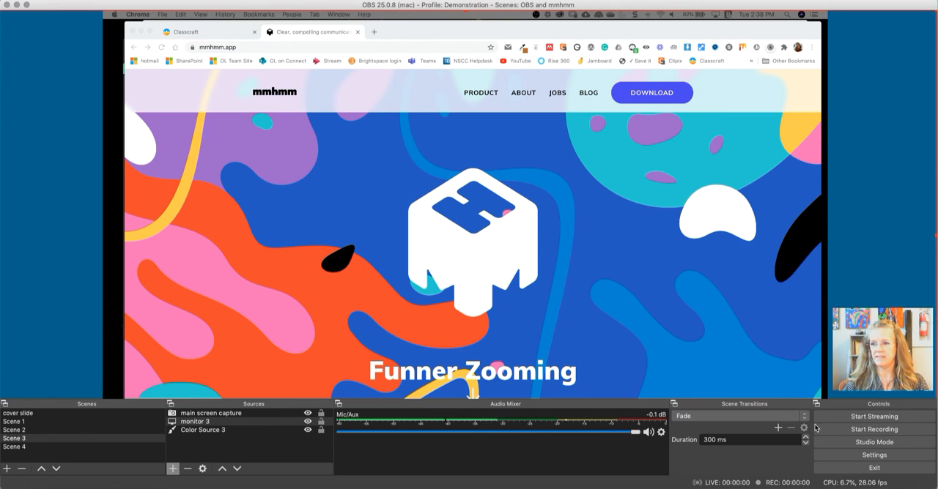
- Turn on Studio Mode and transition Scene 1, Scene 4 and Scene 2 in turn from the preview to the program output
{"action": "left_click", "coordinate": [861, 443]}
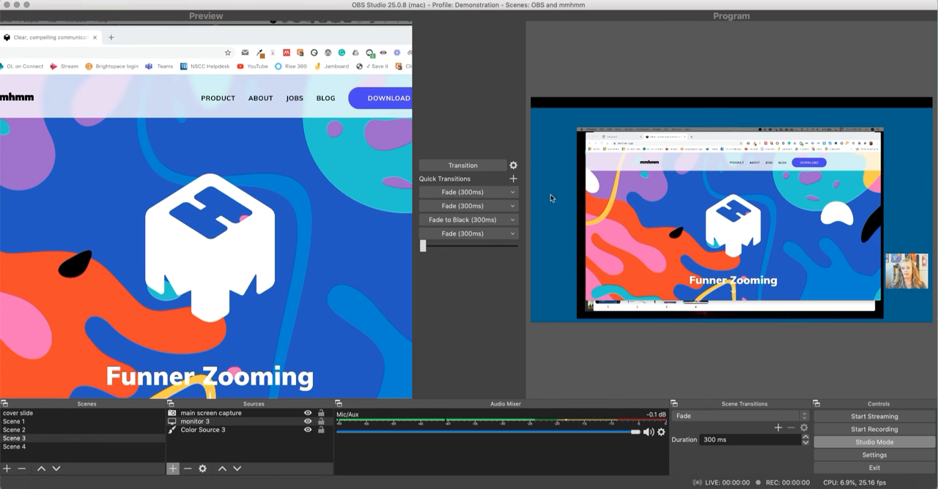
{"action": "left_click", "coordinate": [22, 422]}
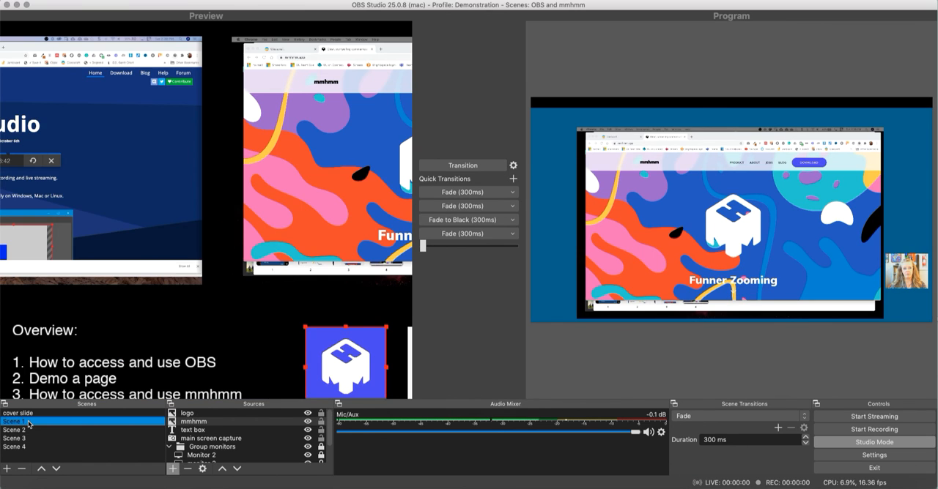
{"action": "left_click", "coordinate": [488, 165]}
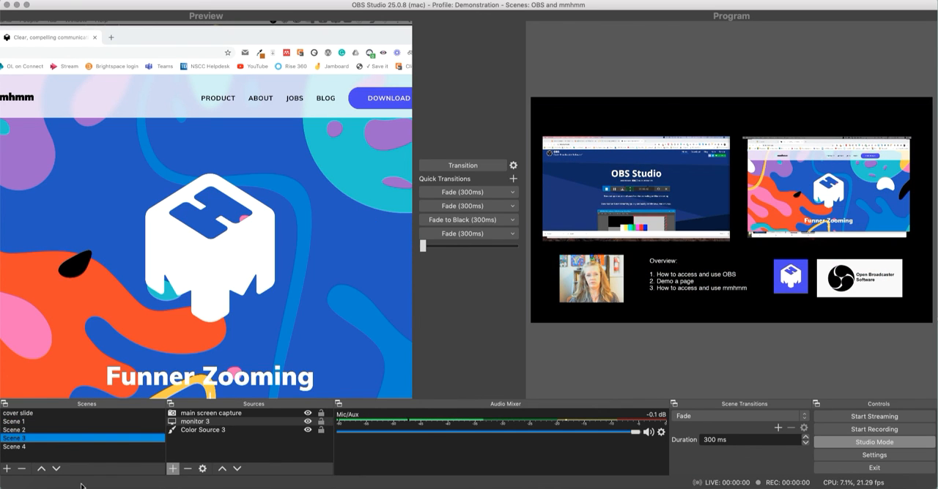
{"action": "left_click", "coordinate": [37, 449]}
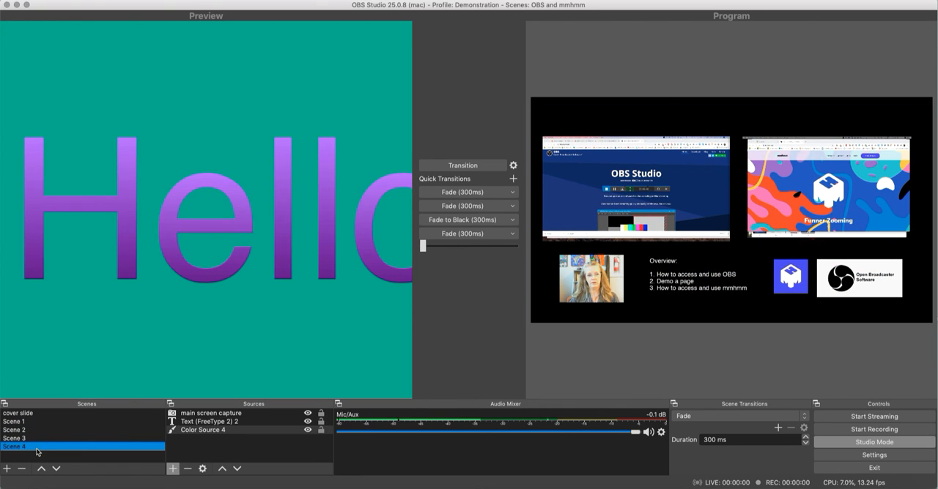
{"action": "left_click", "coordinate": [478, 168]}
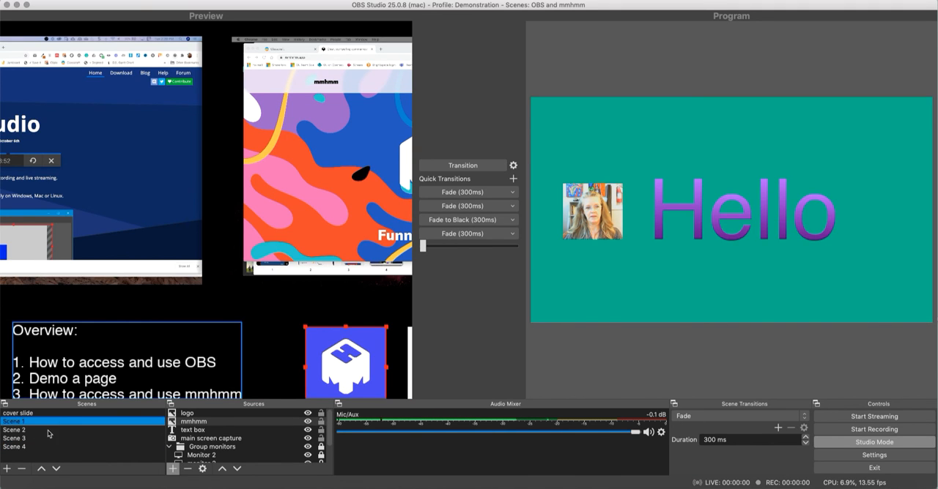
{"action": "left_click", "coordinate": [48, 431]}
{"action": "left_click", "coordinate": [487, 167]}
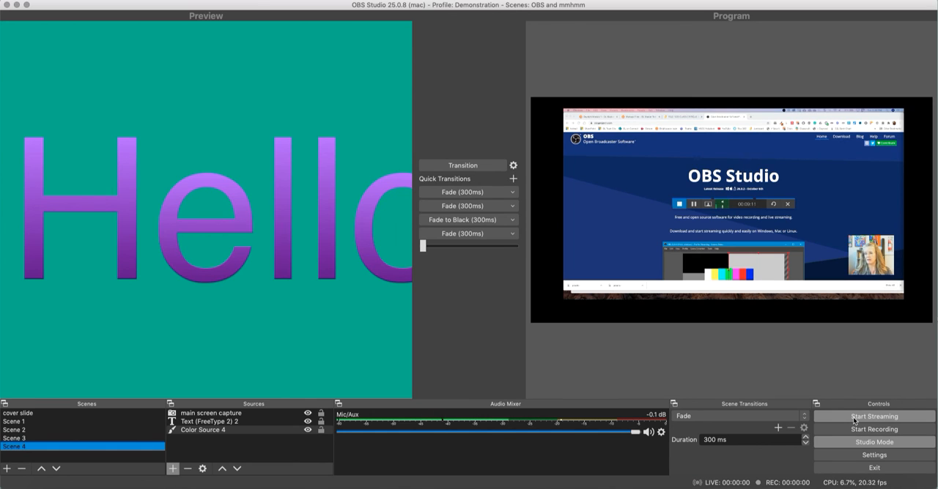
- Review the output settings for the recording path, quality and format, and close the settings unchanged
{"action": "left_click", "coordinate": [858, 454]}
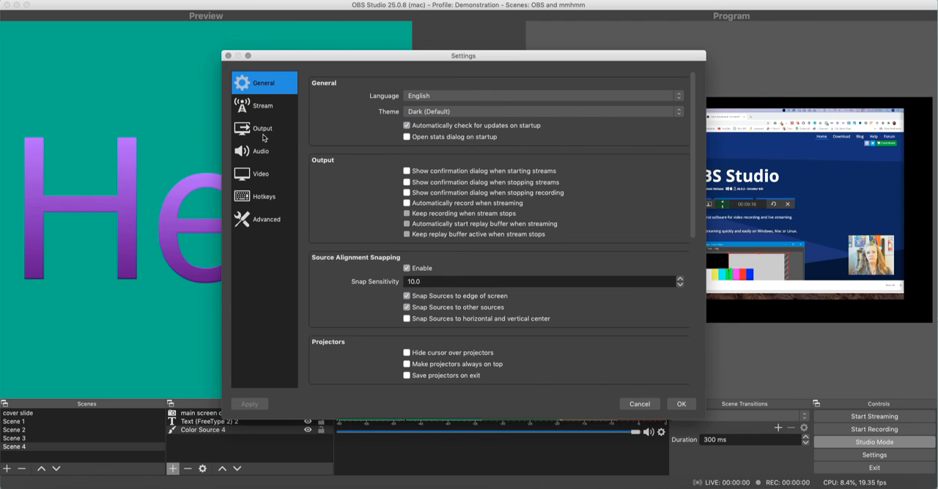
{"action": "left_click", "coordinate": [263, 134]}
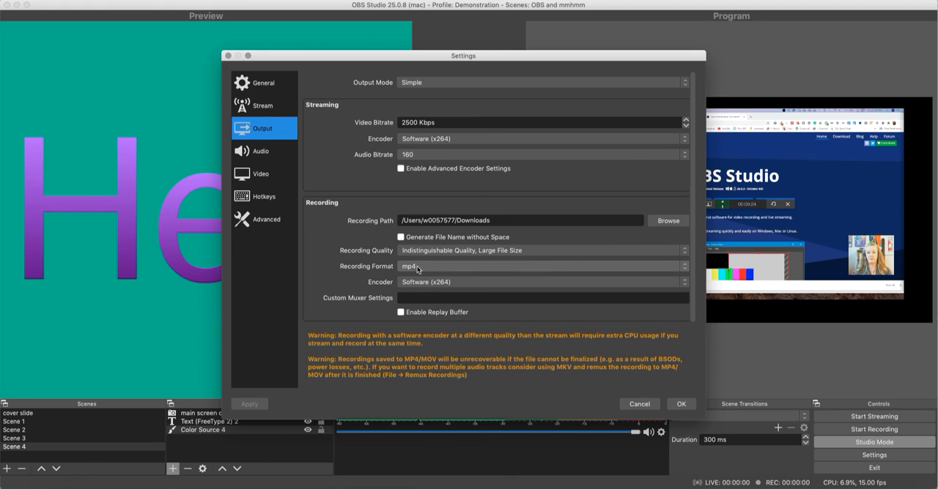
{"action": "left_click", "coordinate": [682, 405]}
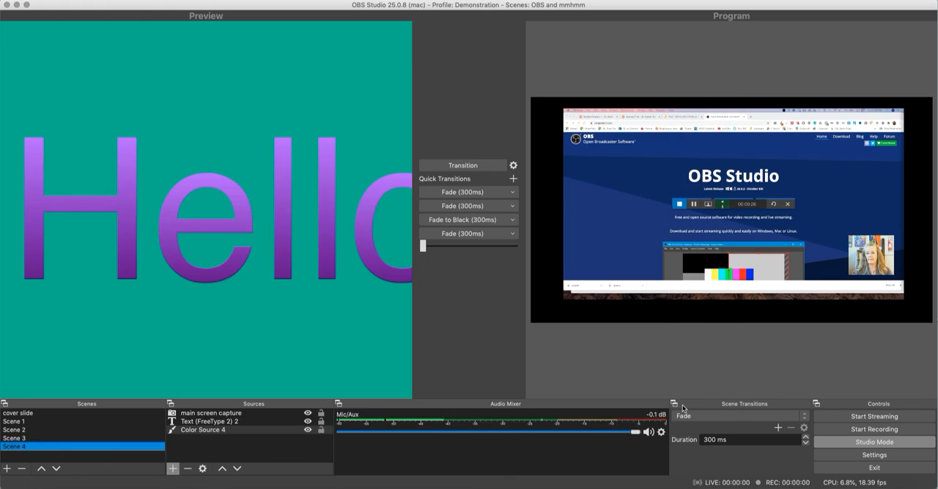